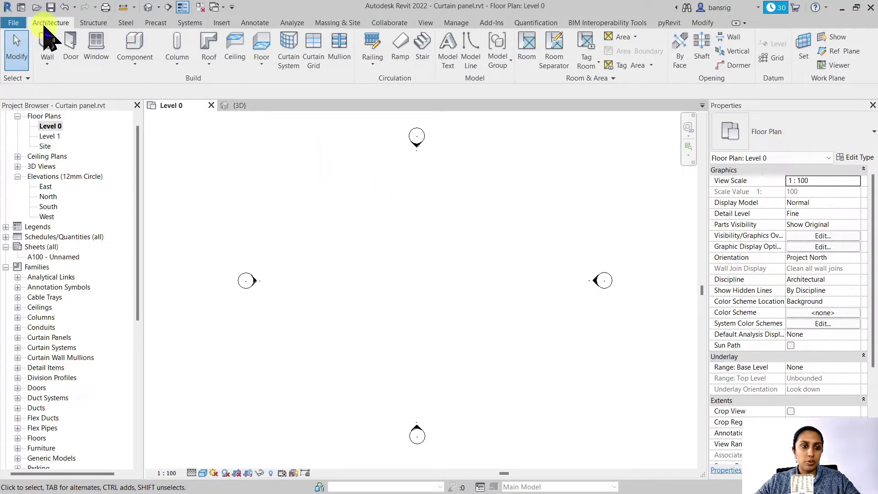
Step: Duplicate the Curtain_Wall-Empty type as a new type named 'Custom Curtain Wall'
left_click(46, 43)
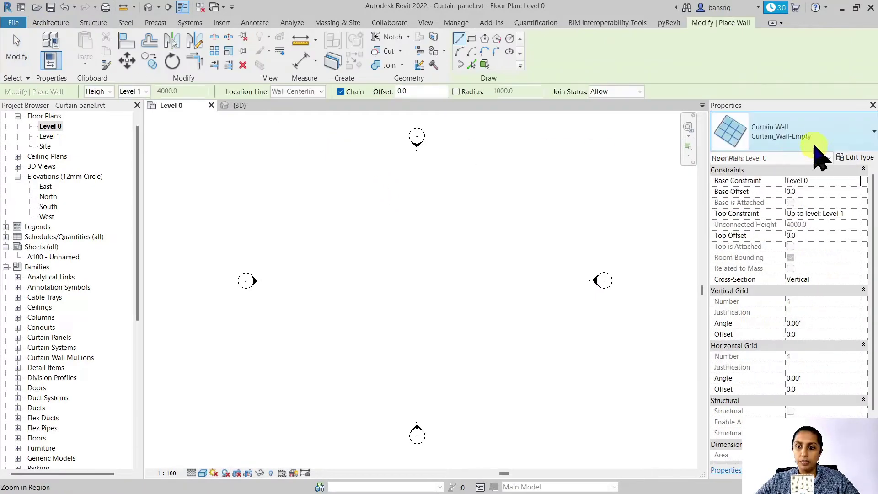
left_click(817, 145)
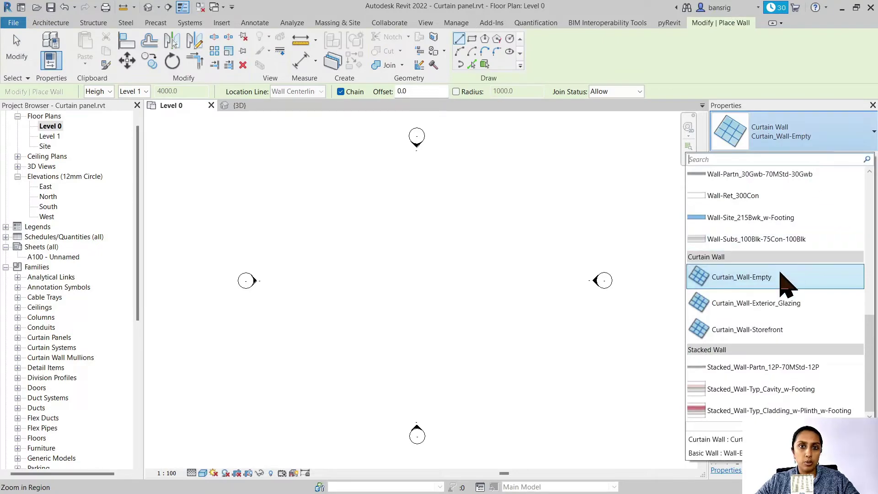
left_click(784, 281)
left_click(851, 157)
left_click(571, 121)
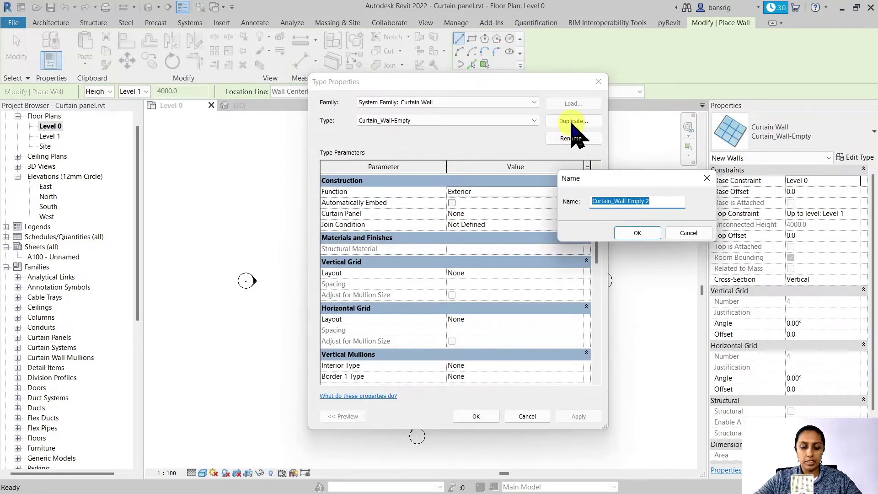
type("Custom Cur")
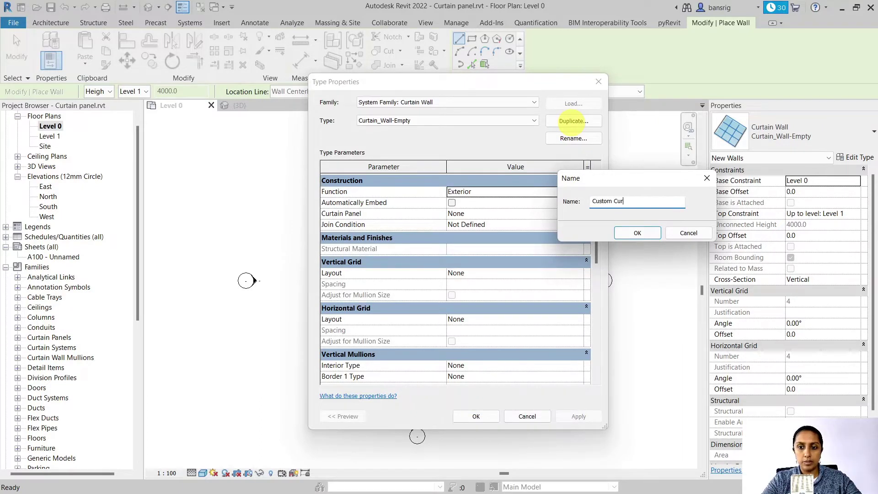
type("tain Wall")
left_click(637, 233)
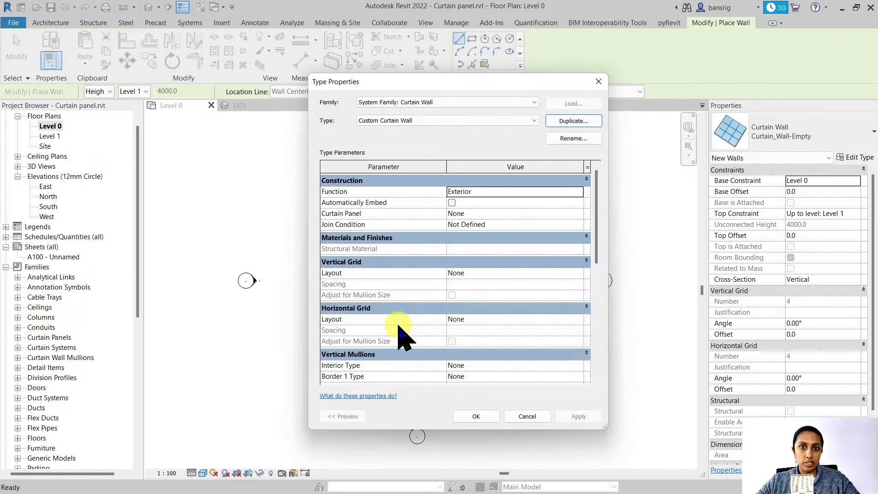
Step: Set both vertical and horizontal grid layouts to Fixed Distance with 1500 spacing
left_click(579, 273)
left_click(578, 272)
left_click(486, 293)
left_click(578, 318)
left_click(579, 318)
left_click(478, 339)
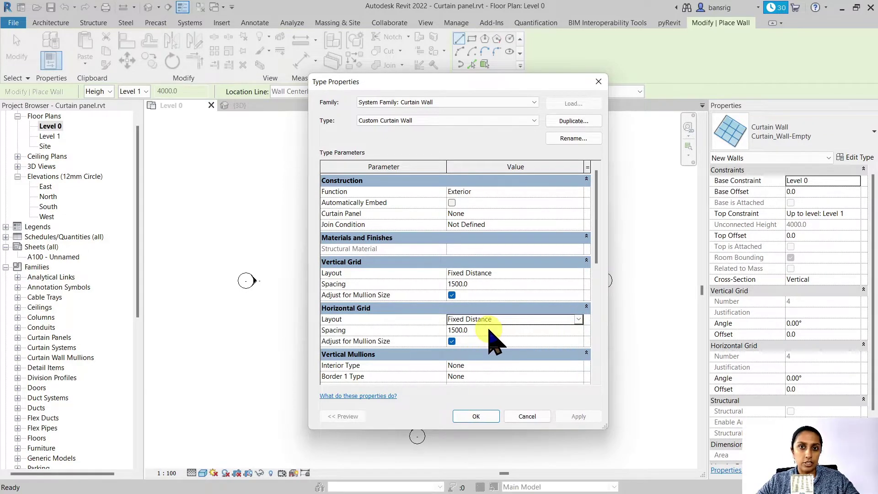
Step: Draw a 6000-long Custom Curtain Wall on Level 0
left_click(474, 414)
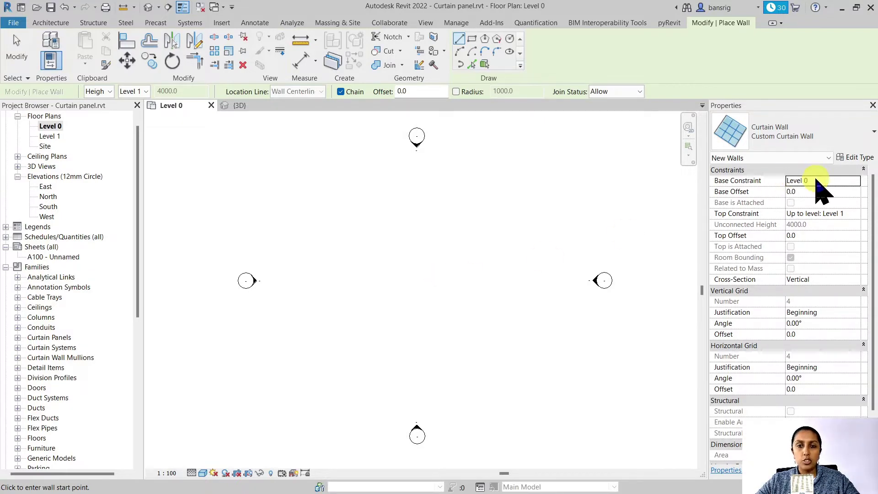
left_click(418, 220)
type("6000")
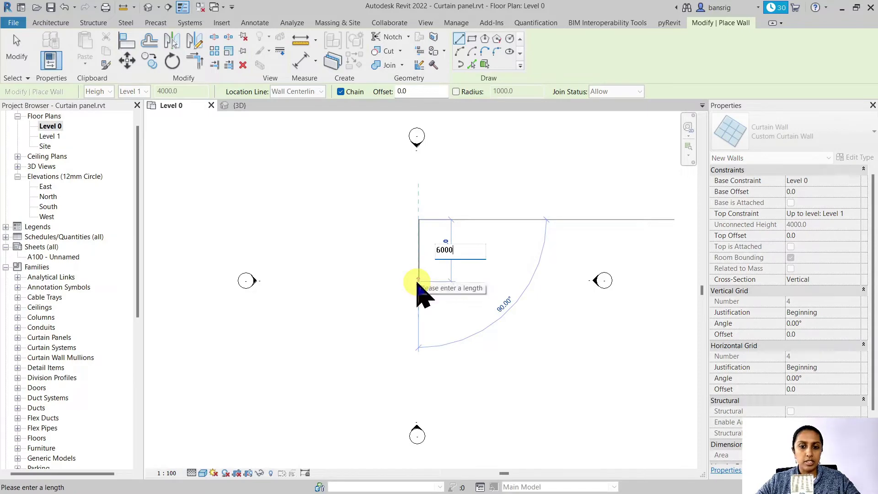
key("Return")
key("Escape")
key("Escape")
Step: View the curtain wall in 3D and Tab-select a single glazed panel
left_click(254, 107)
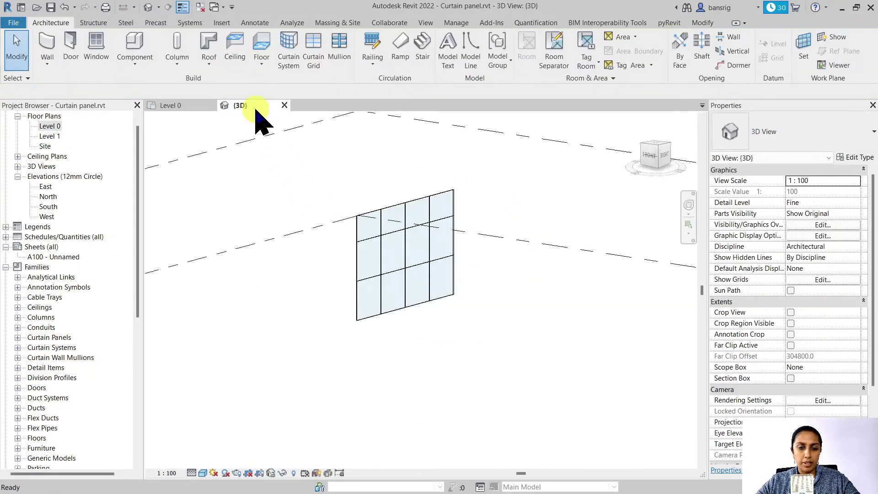
middle_click_drag(450, 336, 453, 192, "shift")
scroll(450, 192, "up", 2)
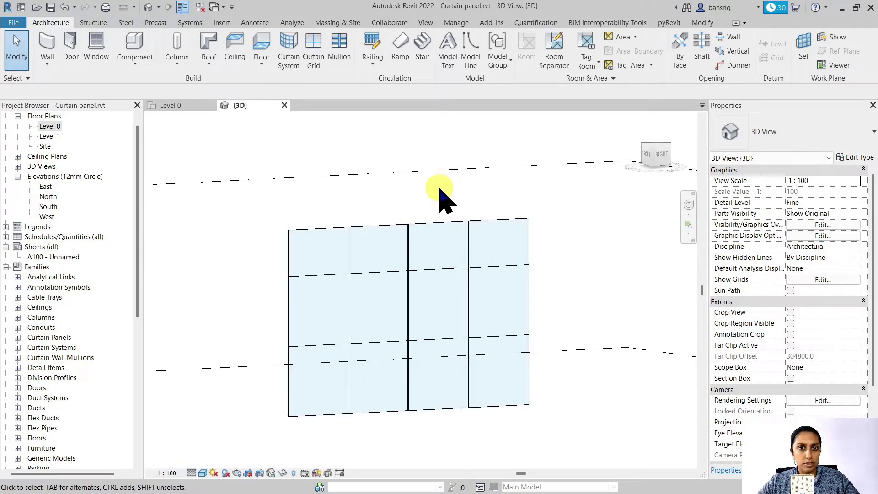
scroll(402, 188, "up", 2)
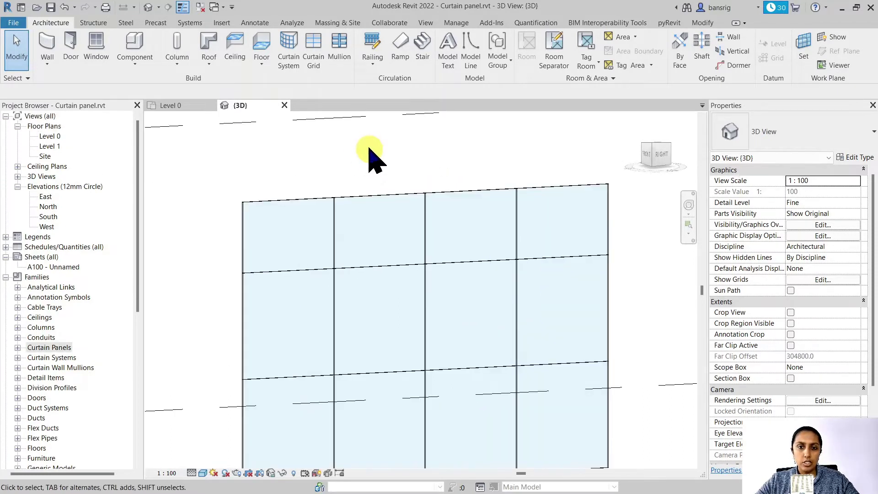
key("Tab")
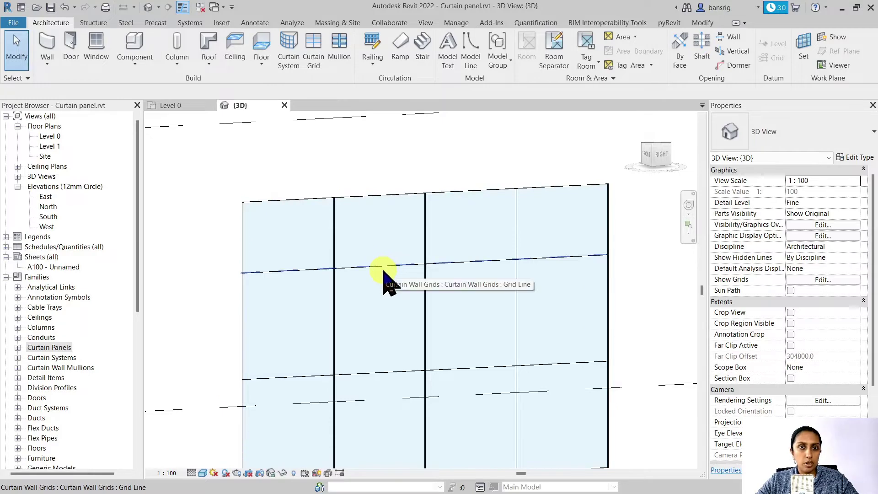
key("Tab")
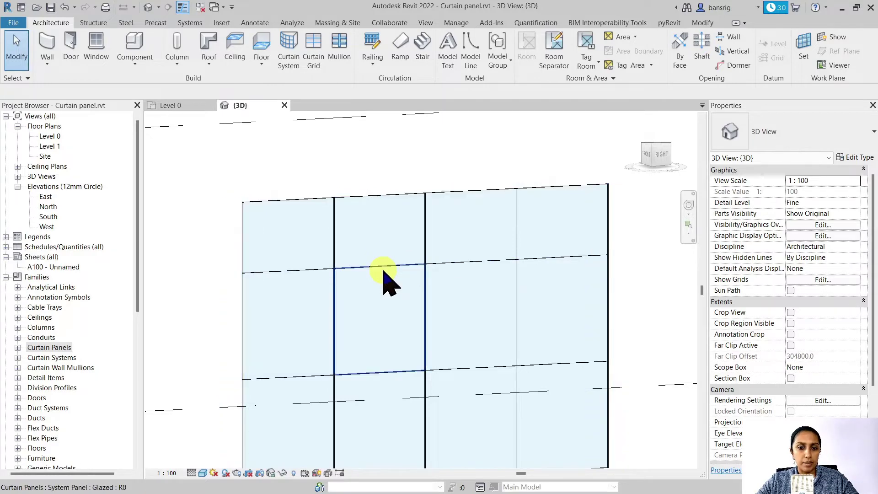
left_click(383, 272)
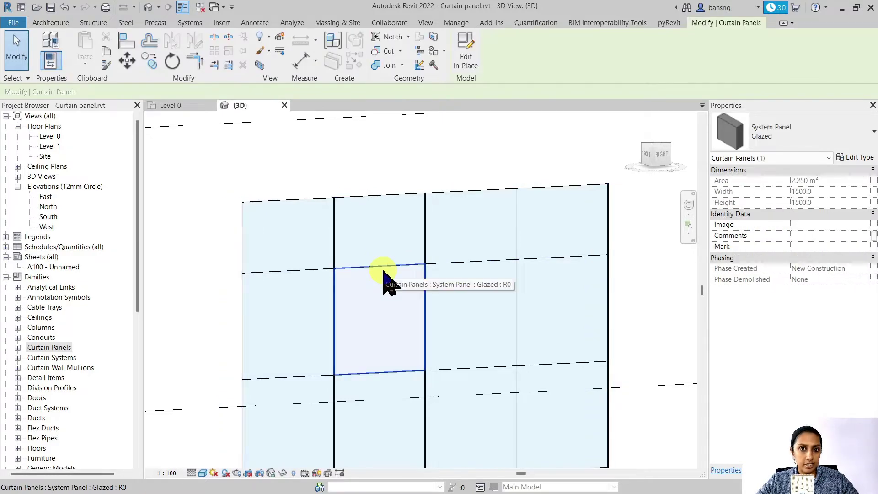
key("Escape")
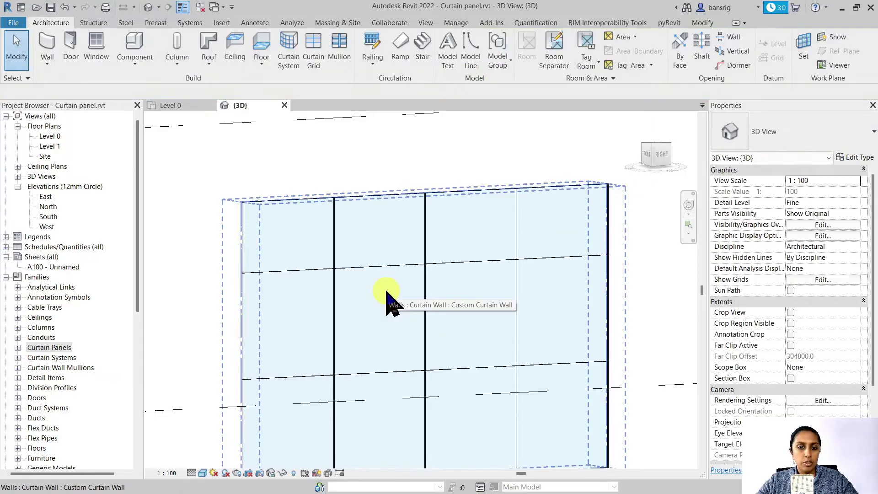
Step: Change the second middle-row glass panel to System Panel: Solid
left_click(386, 292)
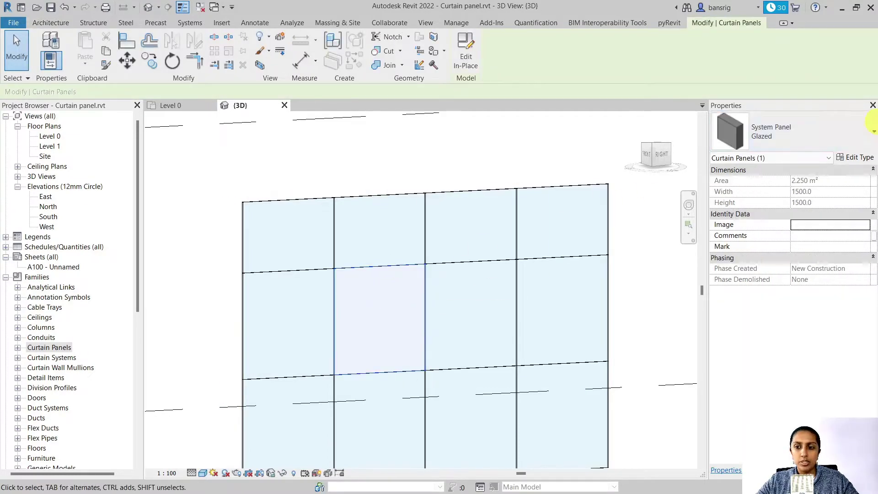
left_click(791, 141)
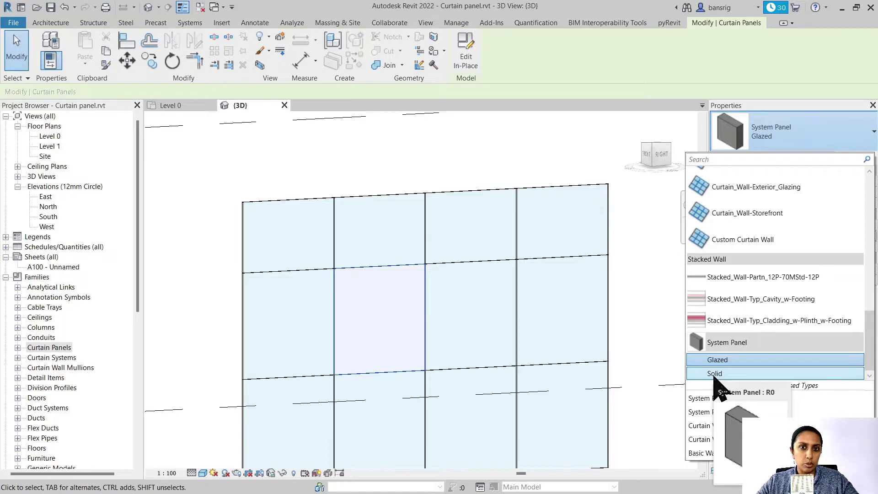
left_click(714, 374)
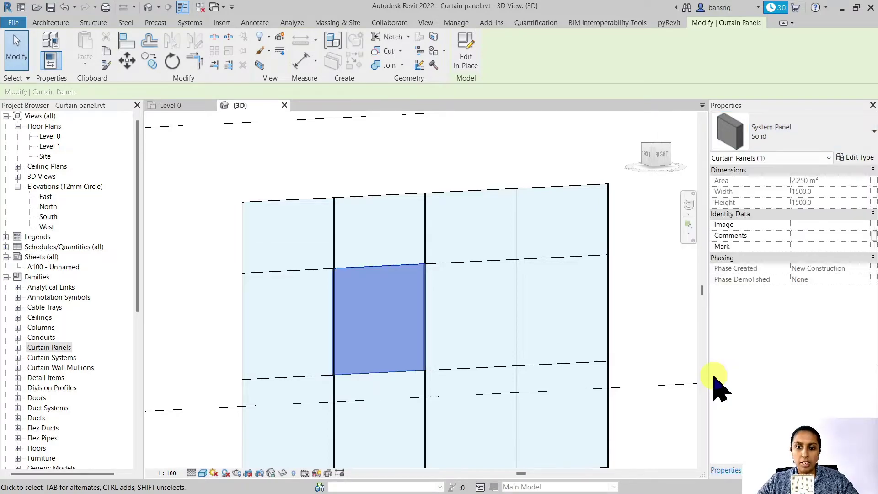
left_click(447, 177)
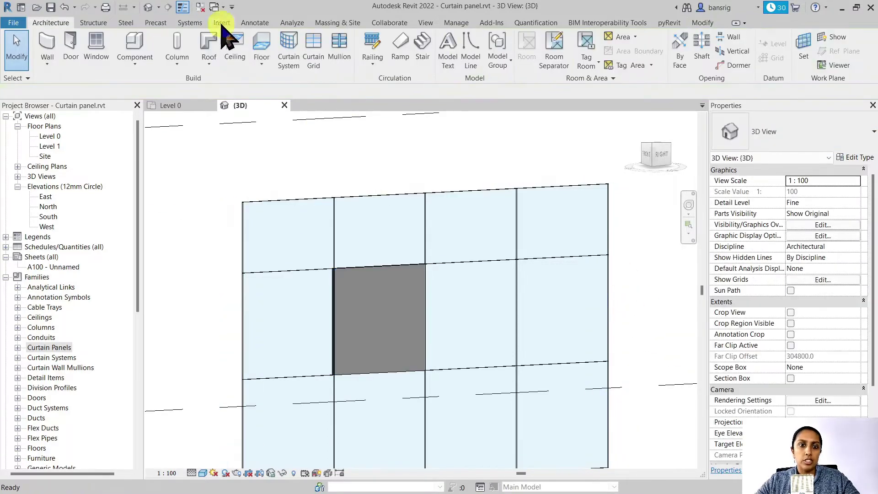
Step: Load the M_Solid Panel.rfa family from the Curtain Wall Panels library folder
left_click(221, 23)
left_click(446, 58)
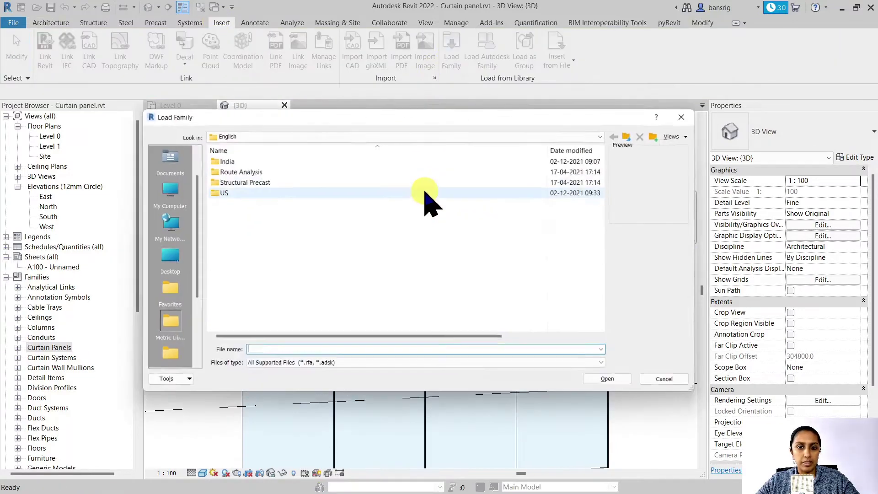
double_click(213, 194)
scroll(253, 279, "down", 1)
double_click(255, 170)
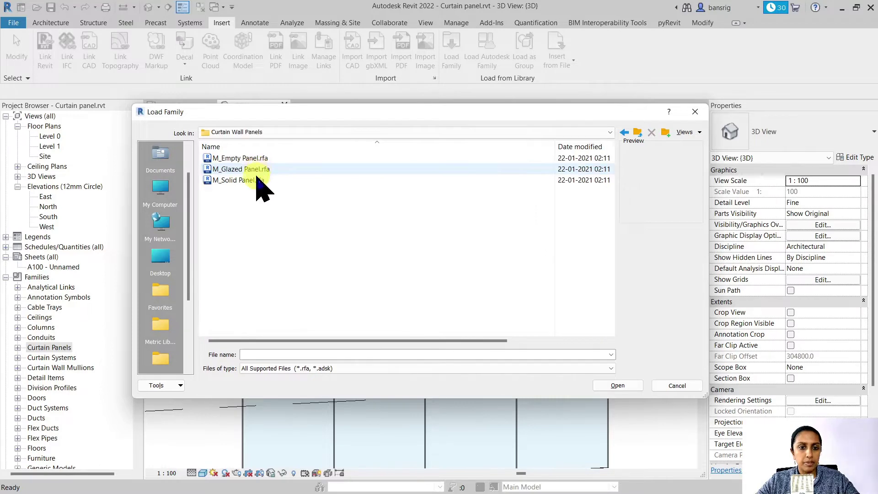
left_click(233, 181)
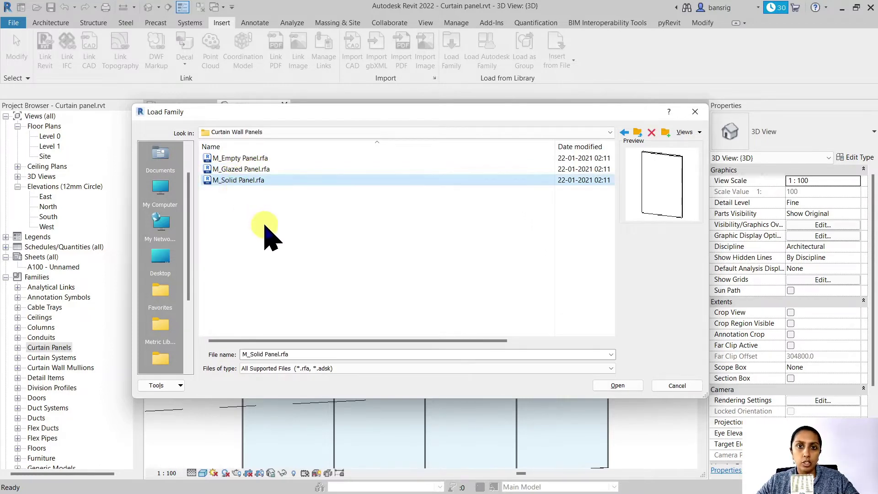
key("Return")
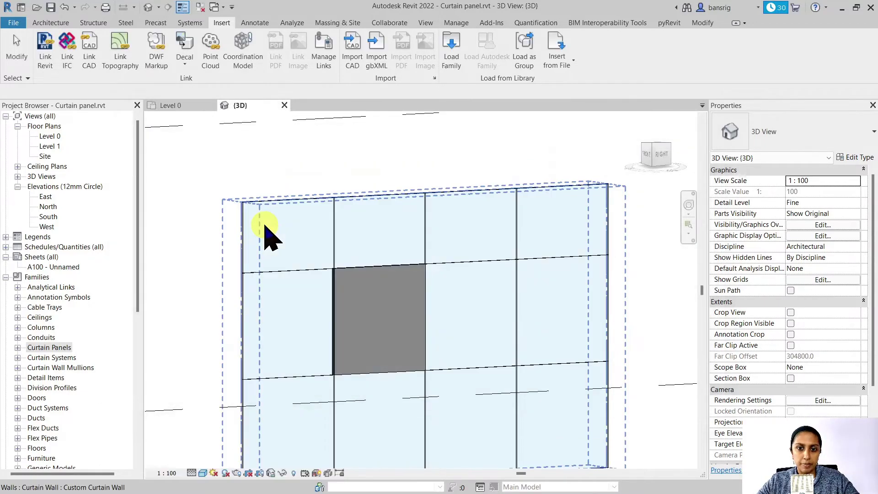
Step: Duplicate the solid panel type as a new type named 'ACP Panel'
left_click(380, 292)
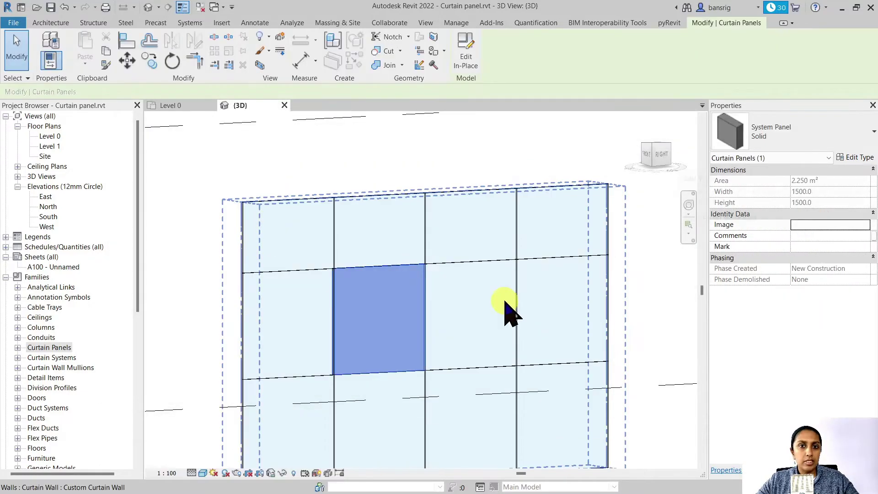
left_click(856, 157)
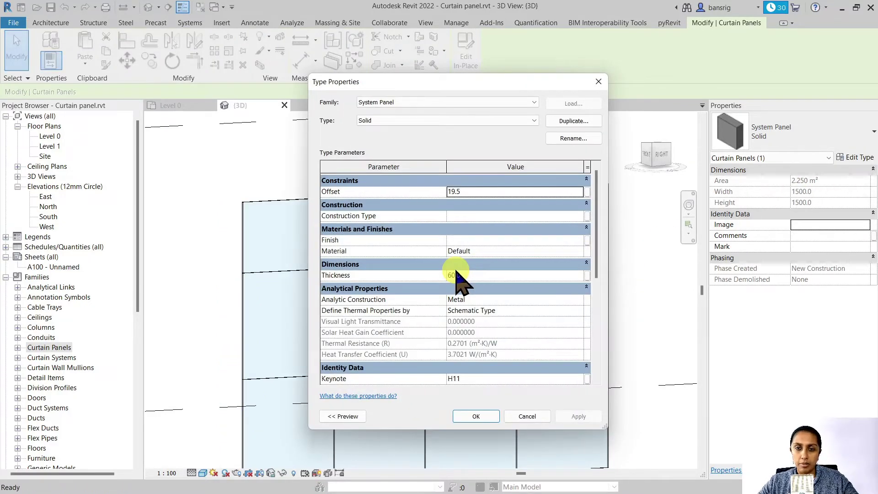
left_click(470, 274)
left_click(498, 250)
left_click(475, 192)
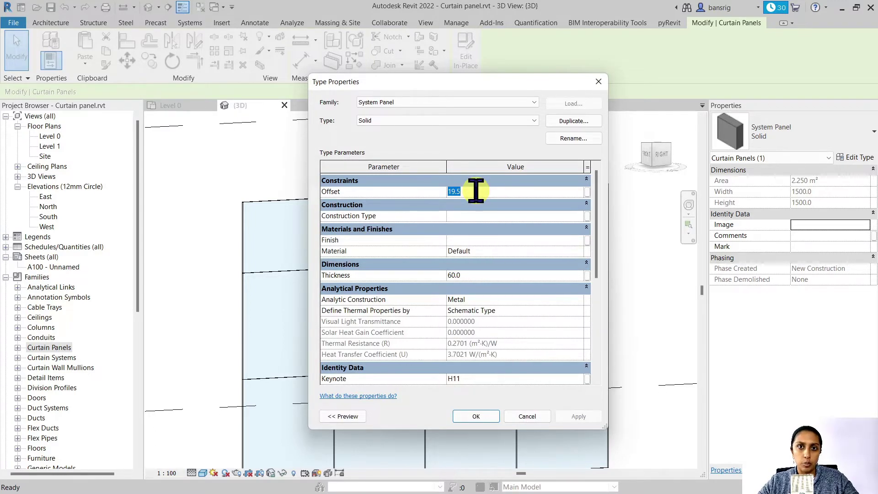
left_click(572, 120)
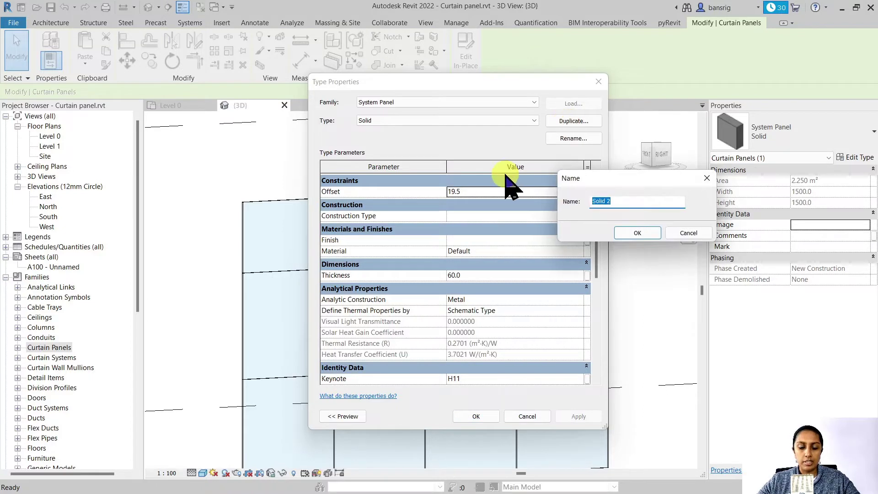
type("ACP Panel")
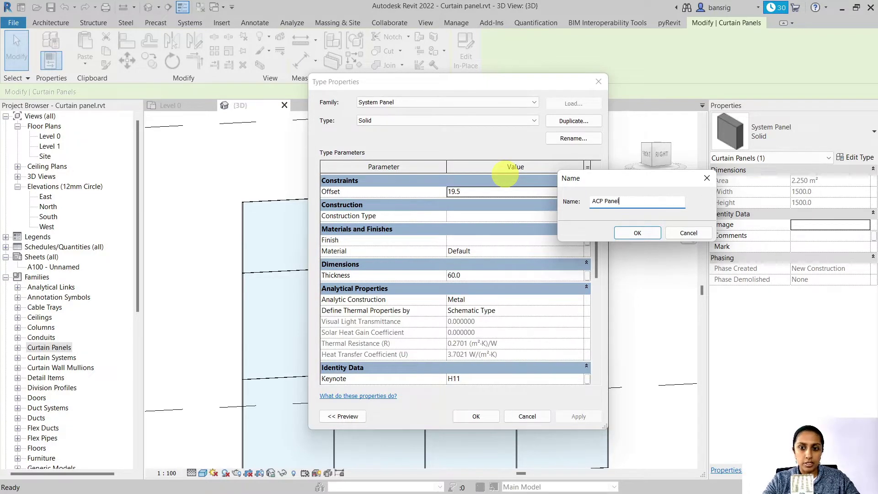
left_click(646, 233)
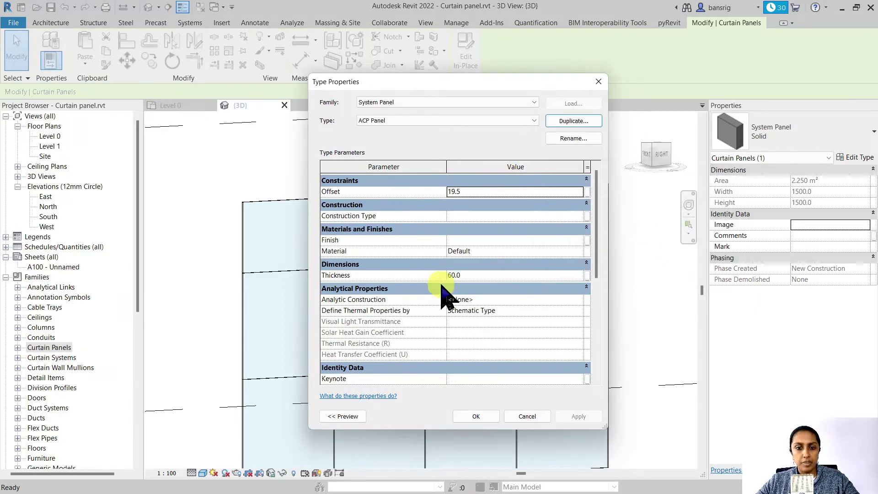
Step: Give ACP Panel an Aluminium material, 10 thickness and 0 offset
left_click(490, 274)
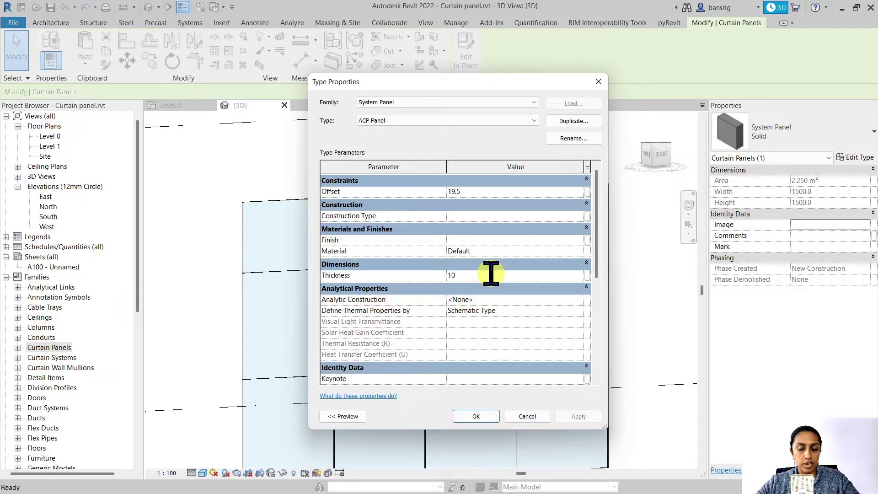
left_click(480, 251)
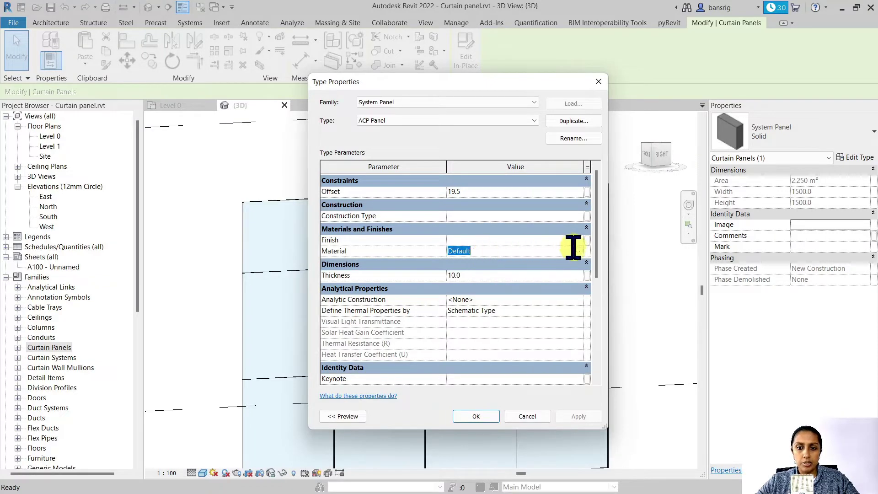
left_click(480, 251)
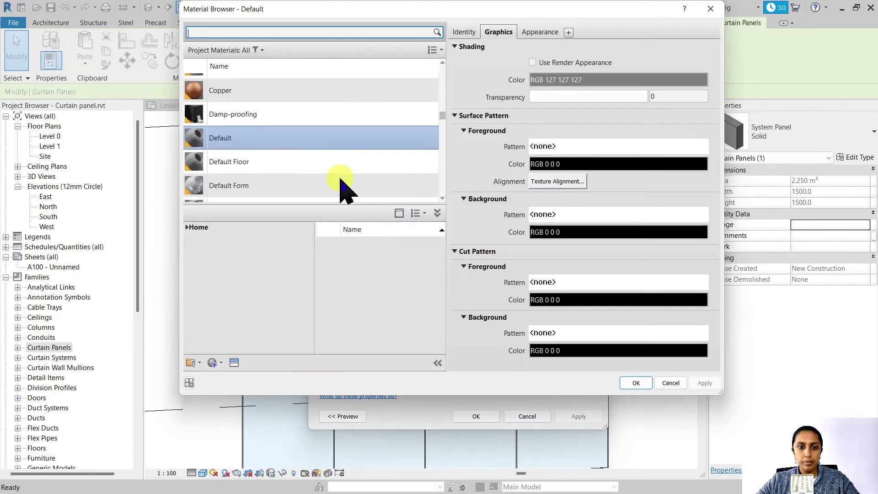
left_click(231, 34)
type("al")
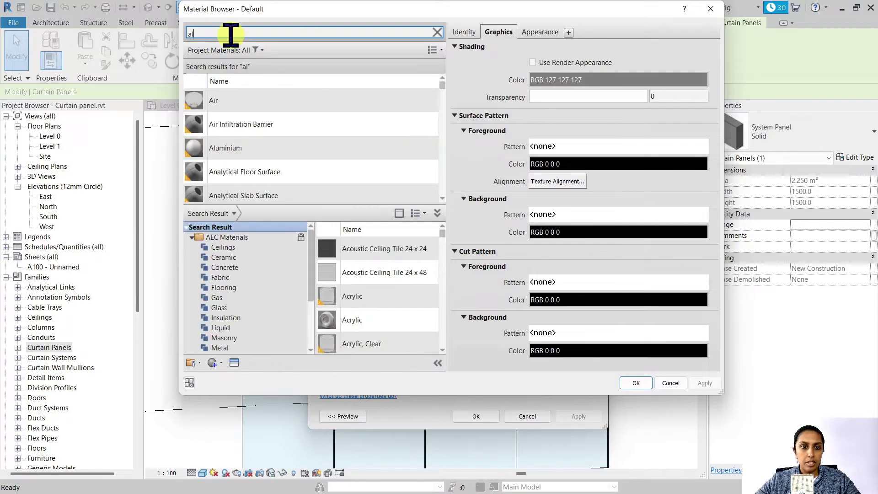
left_click(231, 146)
left_click(636, 382)
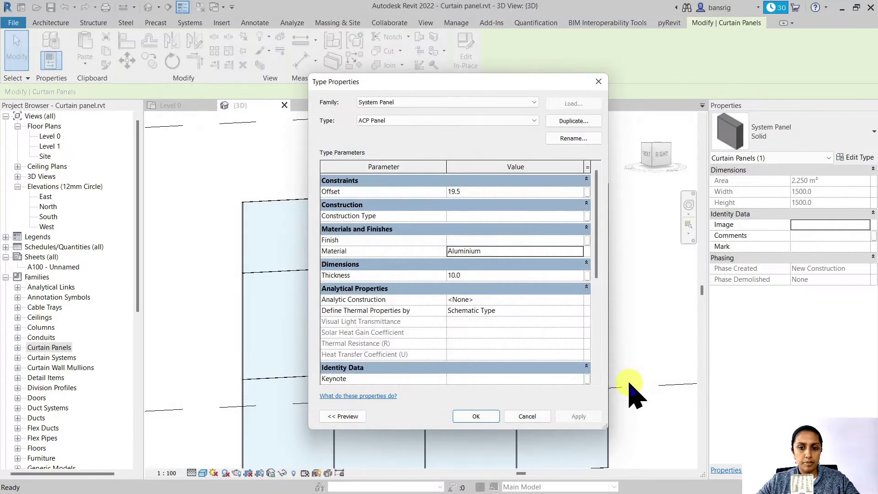
left_click(475, 191)
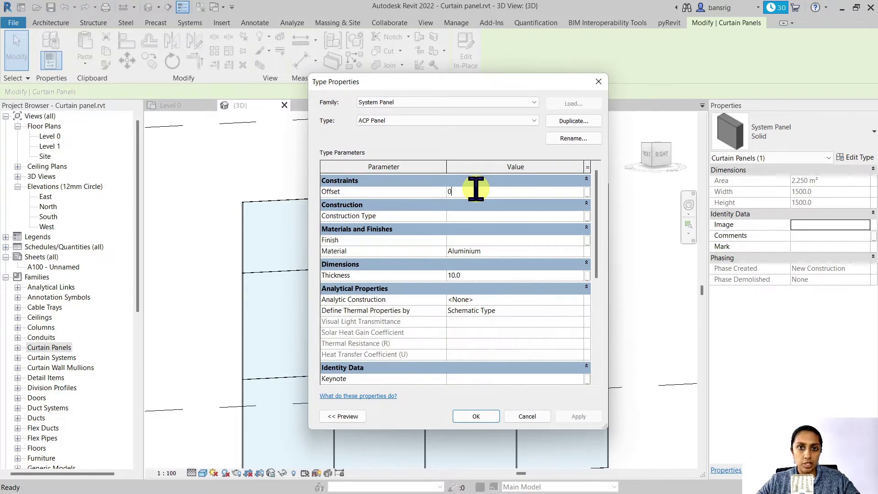
left_click(476, 416)
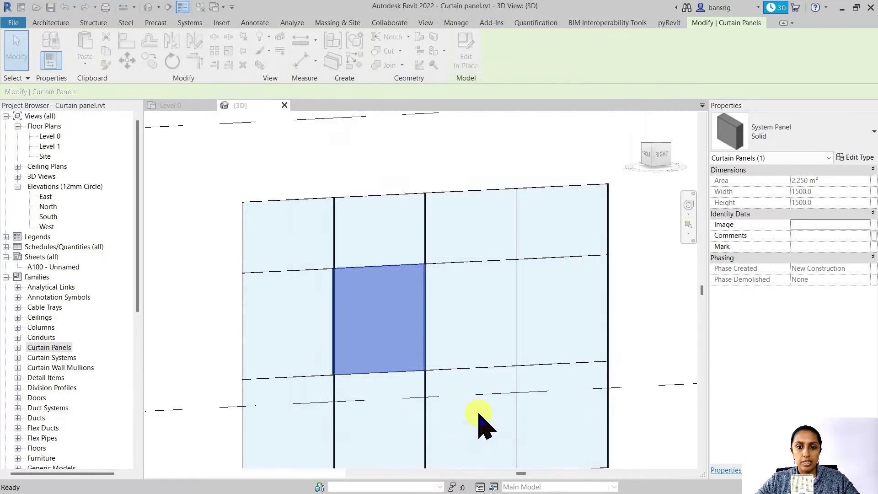
Step: Switch to the Level 0 floor plan and zoom in on the curtain wall
left_click(652, 280)
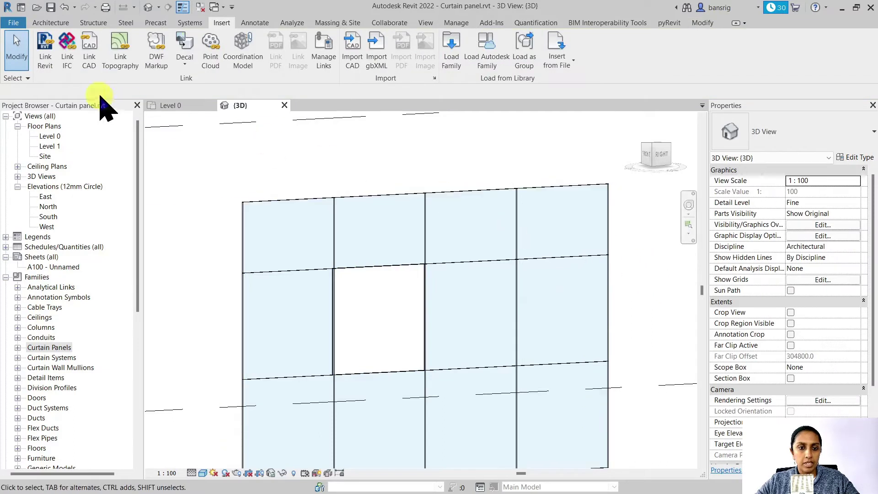
left_click(182, 108)
scroll(411, 270, "up", 6)
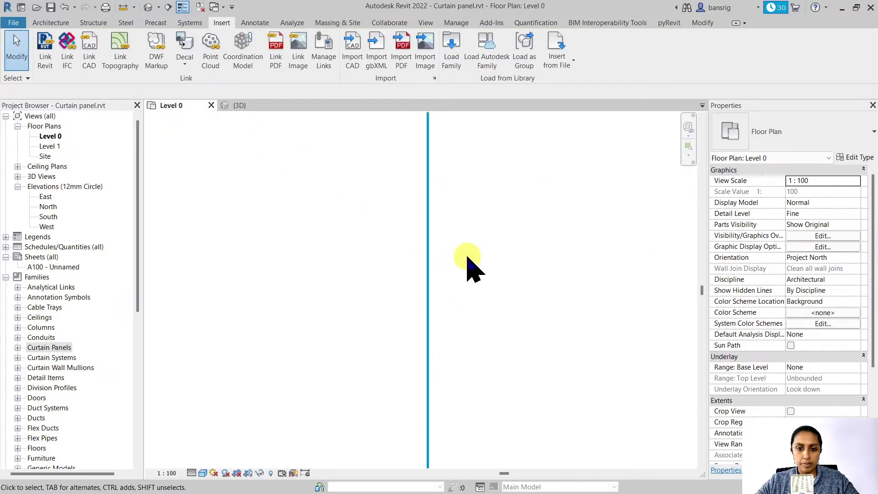
scroll(444, 254, "up", 2)
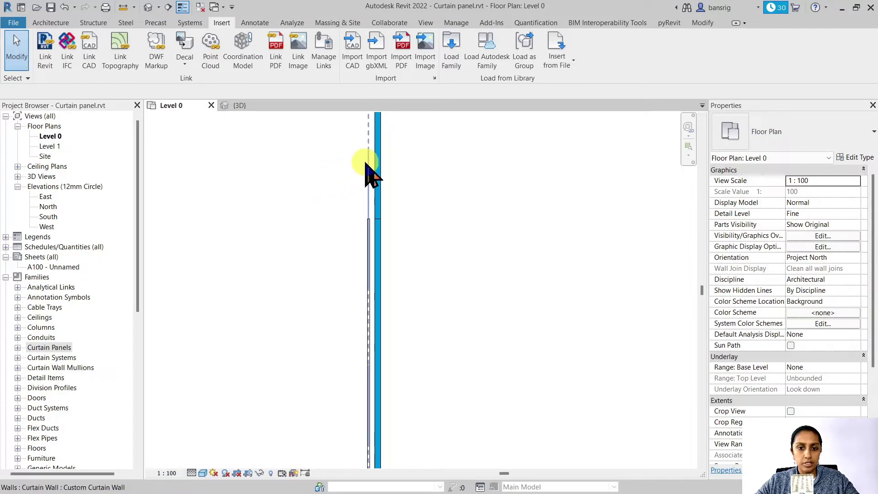
left_click(366, 164)
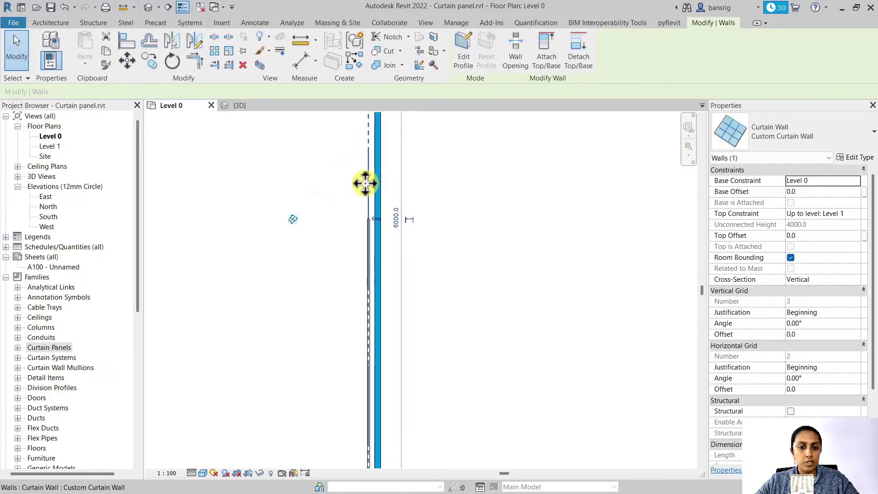
scroll(366, 311, "down", 3)
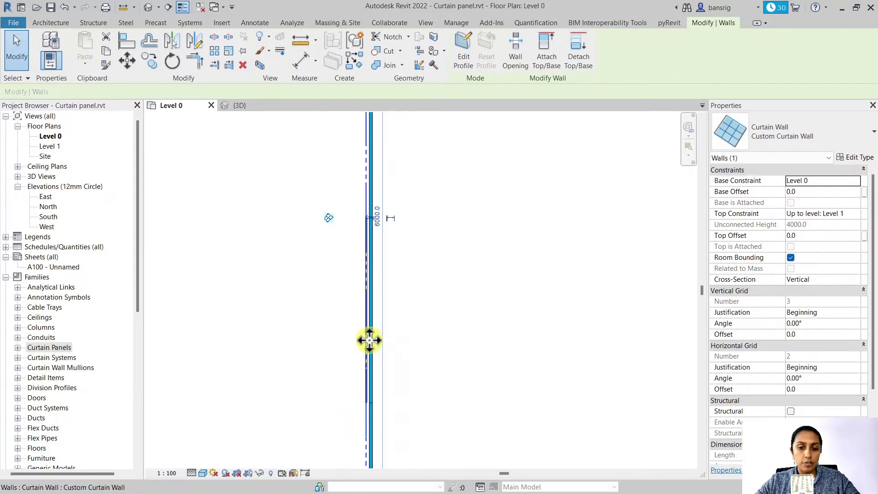
scroll(361, 304, "up", 2)
scroll(348, 249, "up", 3)
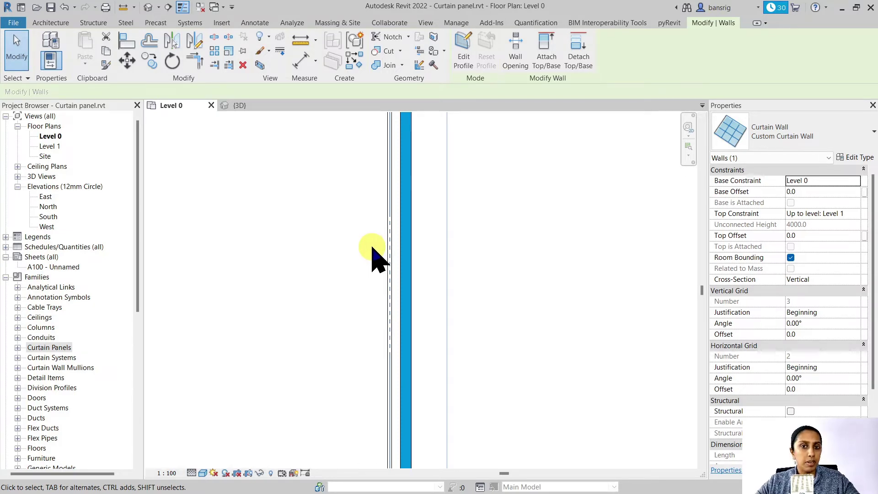
key("Escape")
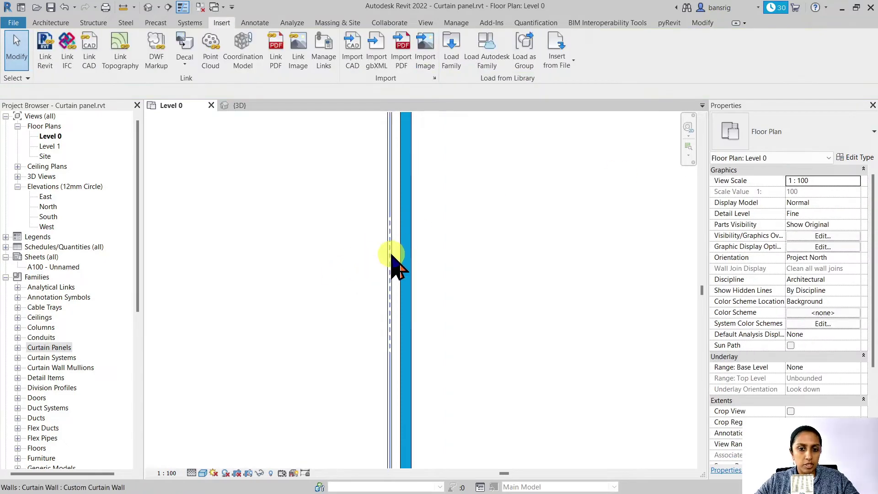
Step: Check the ACP Panel type's offset value, then select the curtain wall
left_click(397, 267)
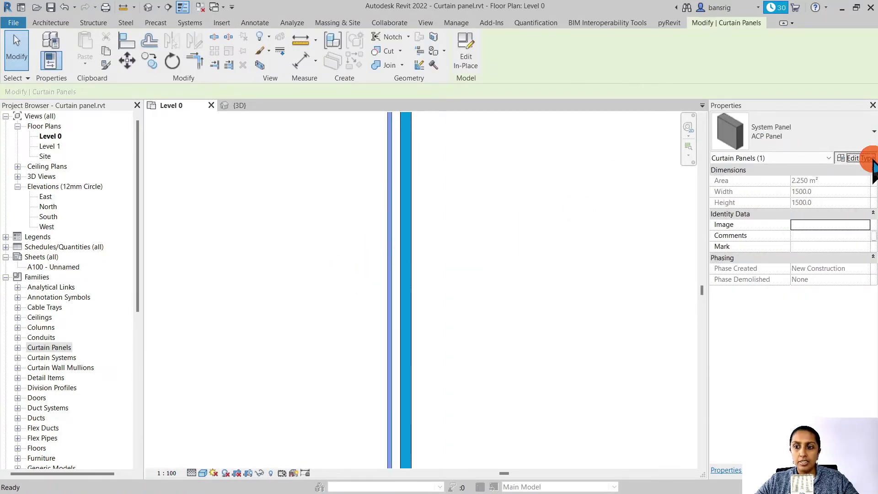
left_click(855, 156)
left_click(457, 191)
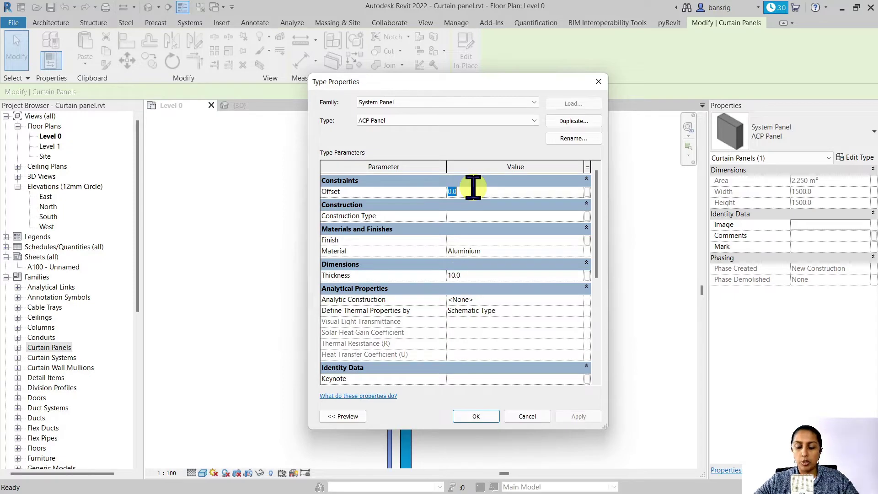
left_click(474, 416)
left_click(493, 370)
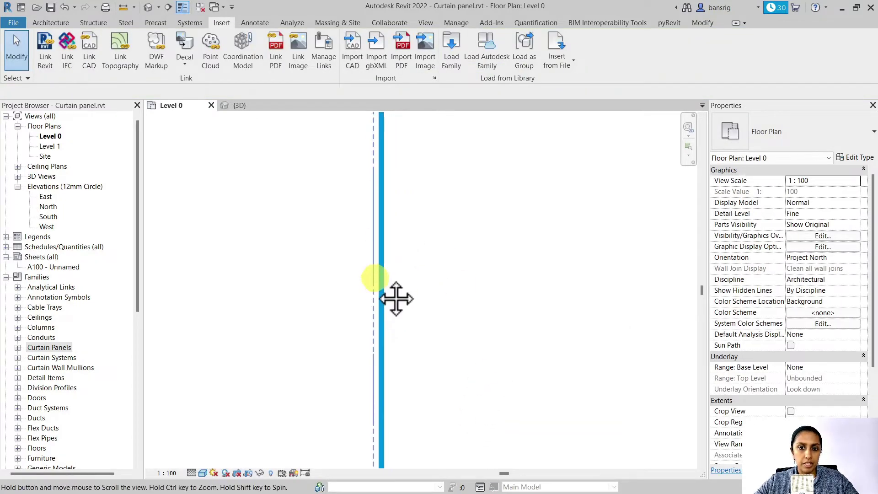
left_click(375, 213)
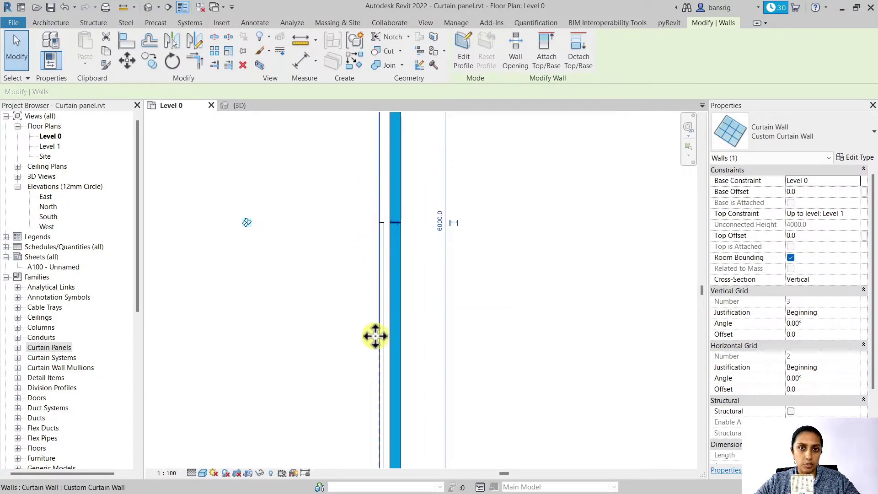
Step: In 3D, change the glazed panel beside the solid one to ACP Panel
scroll(374, 336, "down", 1)
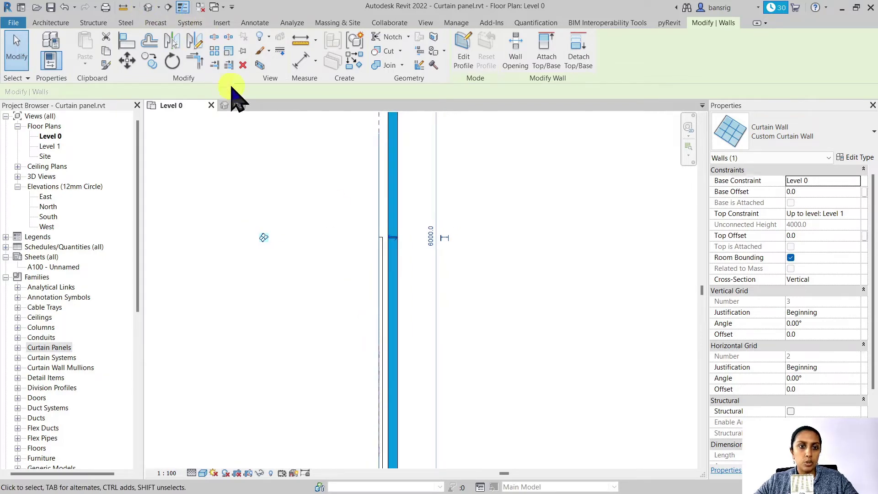
left_click(240, 106)
key("Escape")
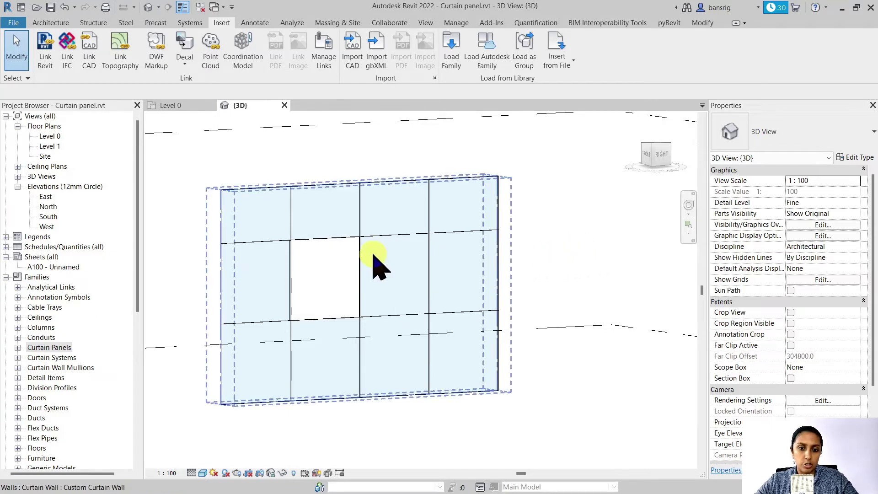
scroll(373, 255, "up", 3)
scroll(379, 230, "down", 2)
left_click(387, 240)
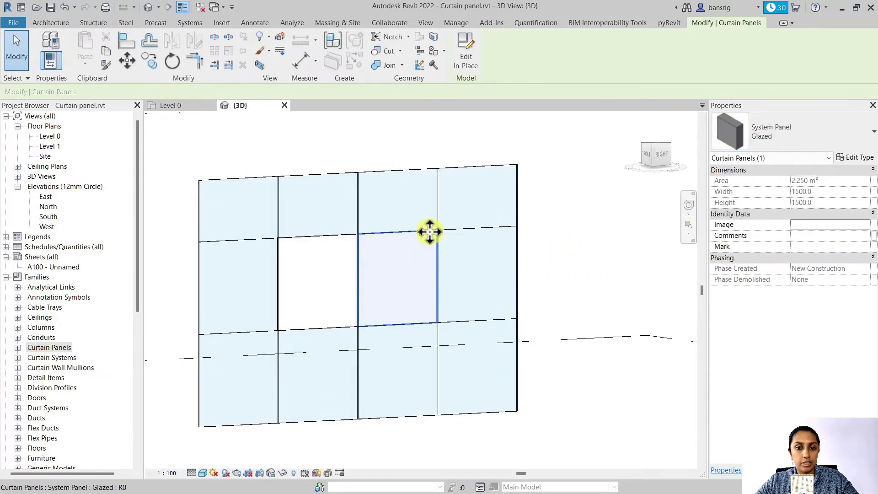
left_click(773, 132)
left_click(740, 329)
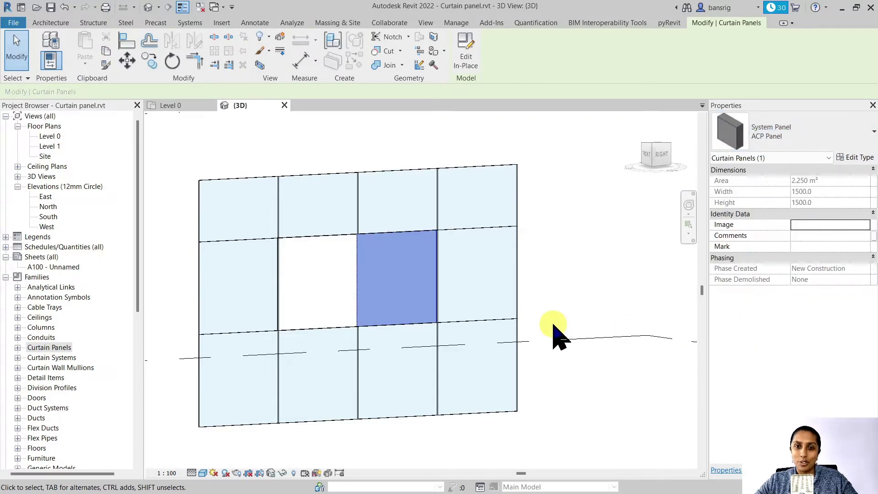
left_click(368, 137)
Step: Set the curtain wall type's default Curtain Panel to System Panel: ACP Panel
left_click(372, 176)
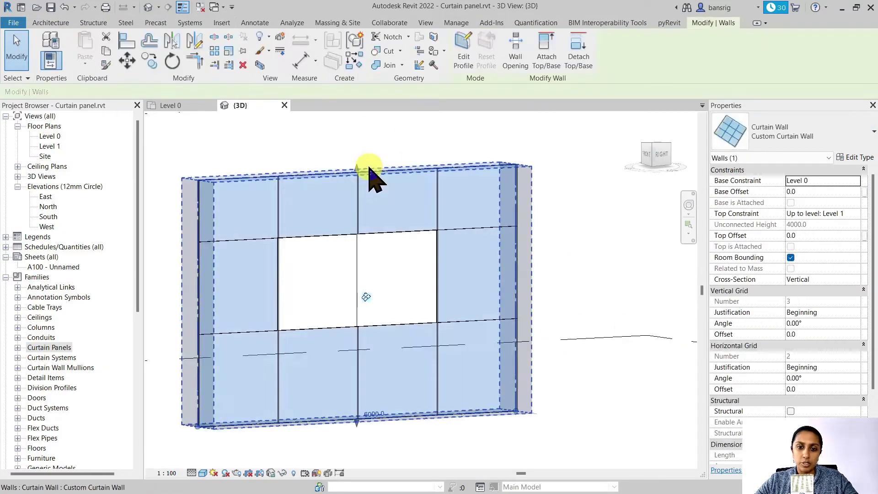
left_click(853, 158)
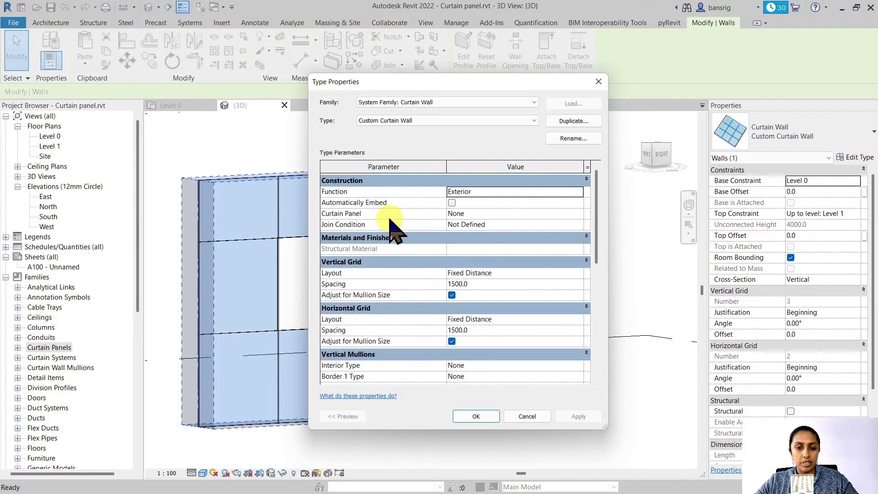
left_click(566, 213)
left_click(579, 213)
scroll(526, 256, "down", 5)
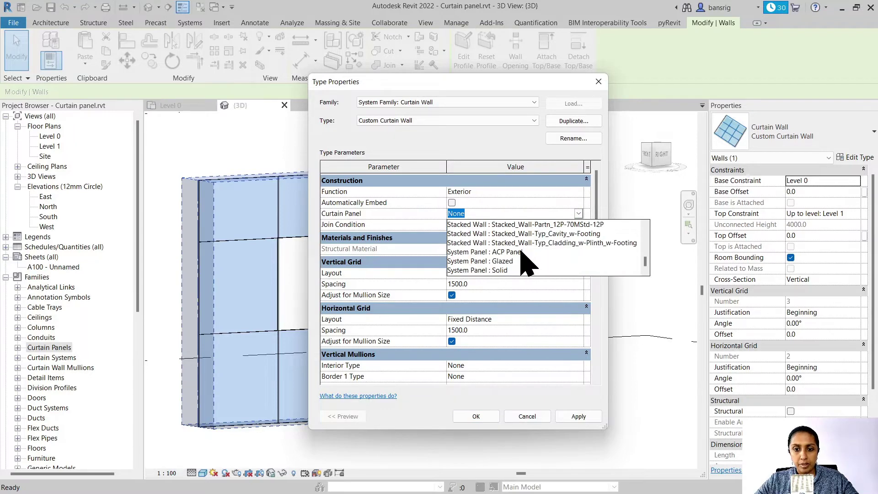
left_click(497, 251)
left_click(475, 416)
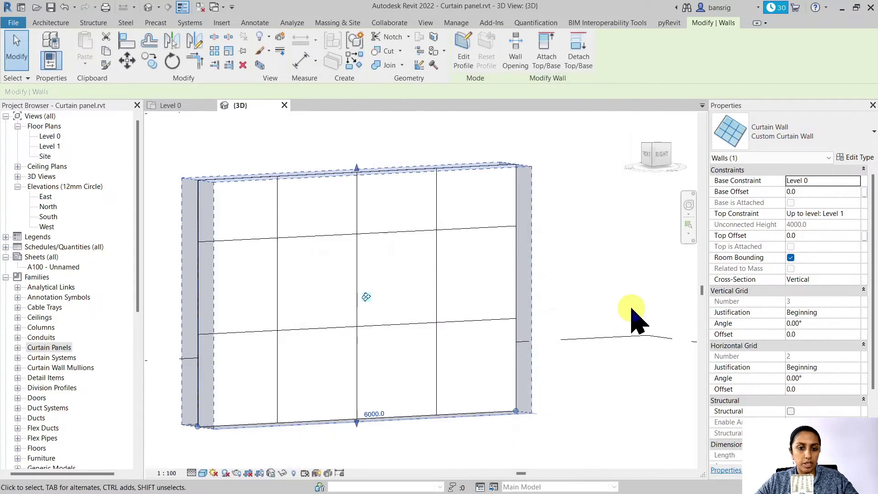
Step: Reselect the curtain wall and show its type's Vertical Grid settings
left_click(625, 290)
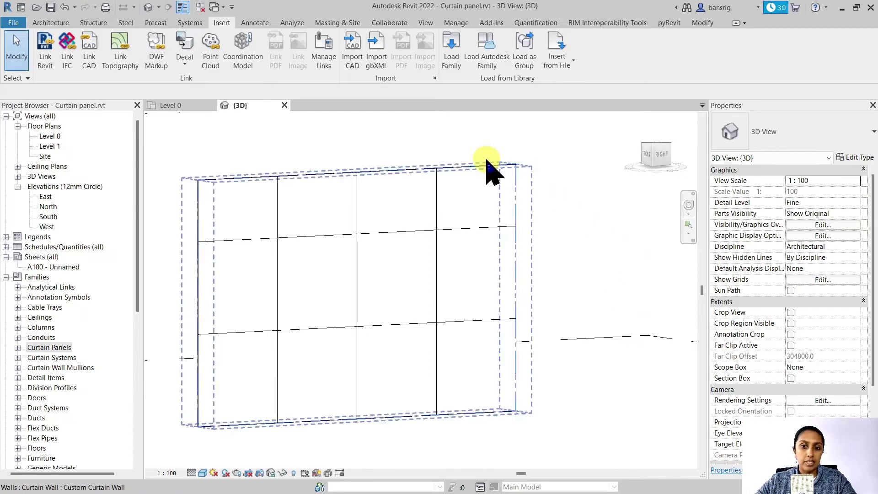
left_click(476, 172)
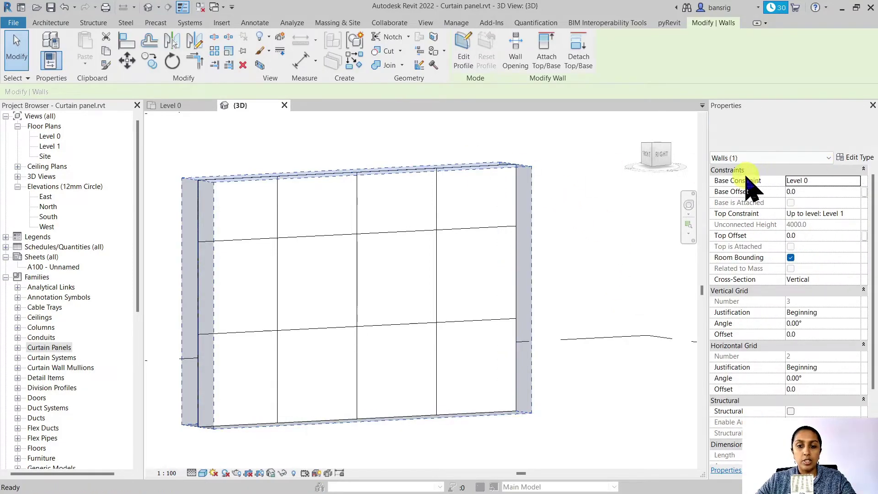
left_click(851, 158)
scroll(370, 274, "down", 1)
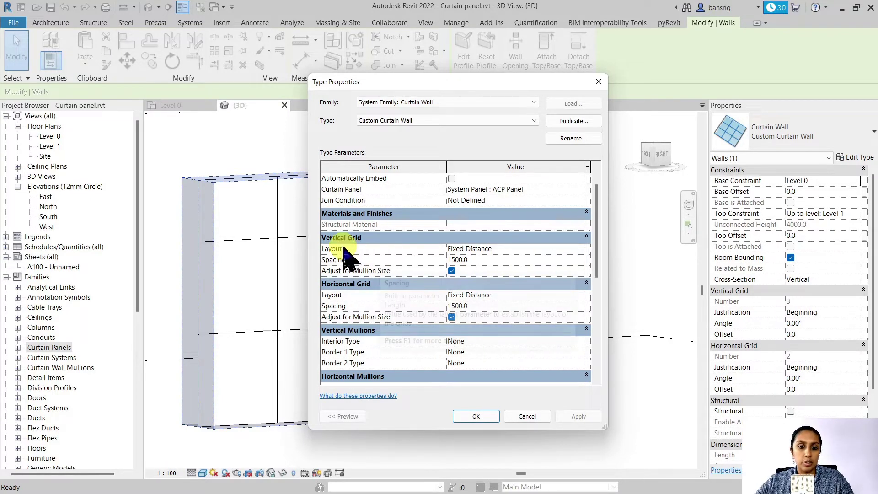
Step: Set vertical grid spacing to 4' (1219.2) and horizontal grid spacing to 6
left_click(490, 259)
double_click(489, 259)
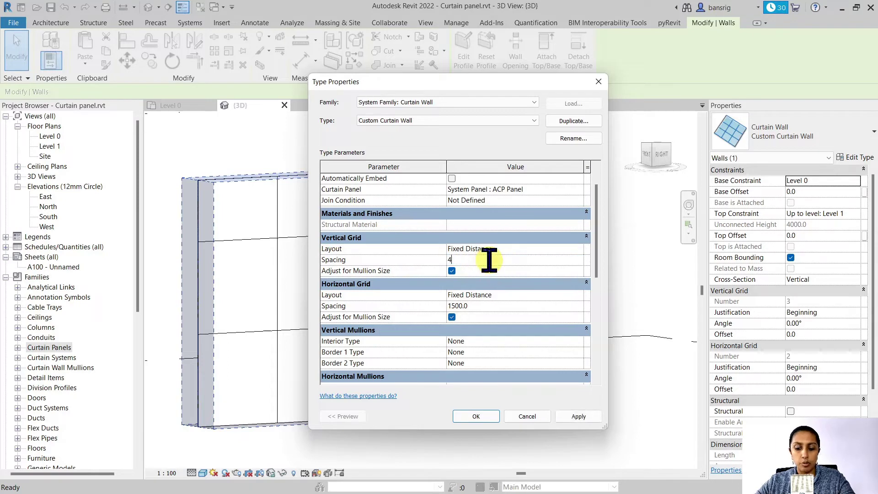
type("4'")
key("Return")
double_click(487, 259)
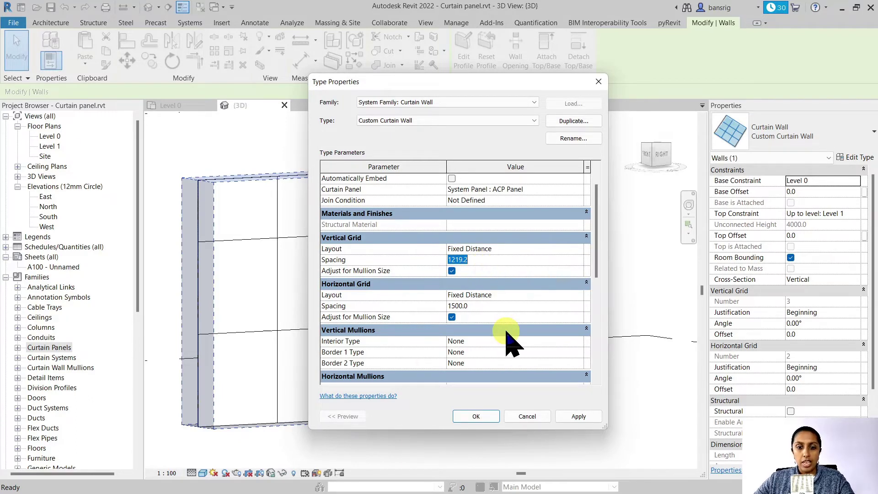
double_click(488, 305)
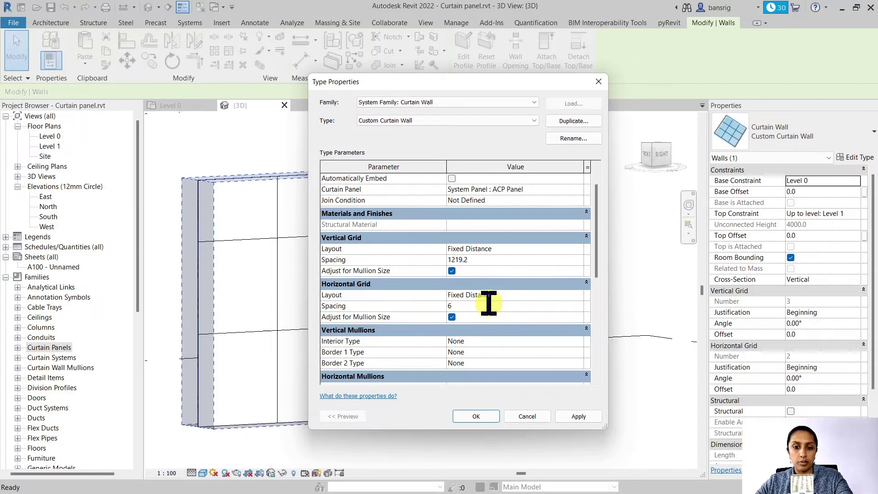
type("6")
left_click(475, 416)
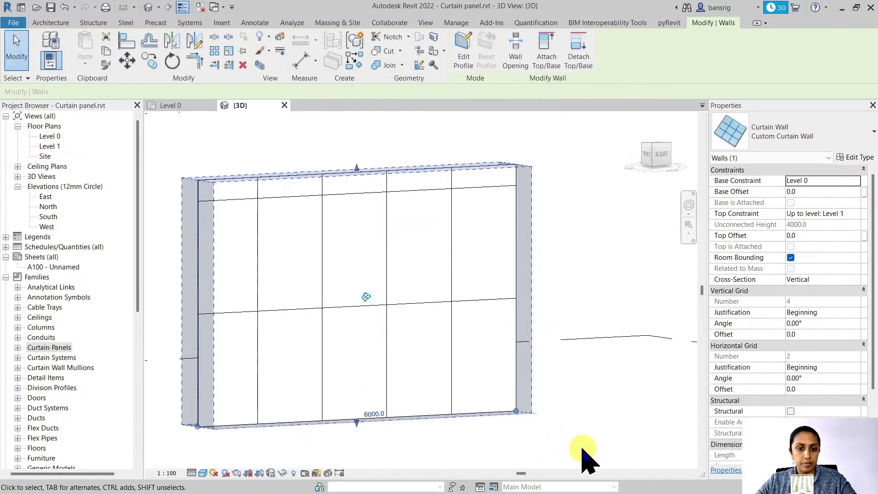
left_click(584, 452)
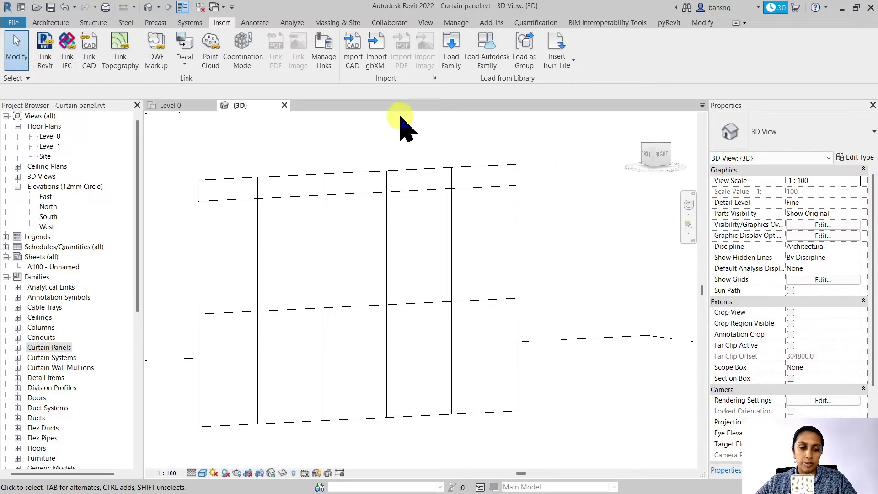
Step: Draw a short Wall-Ext_215Bwk brick wall on the Level 0 floor plan
left_click(157, 107)
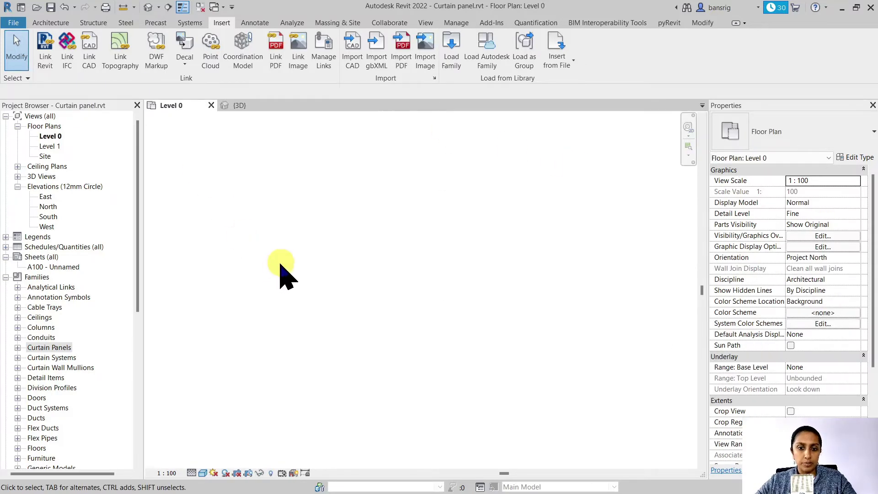
key("z")
key("f")
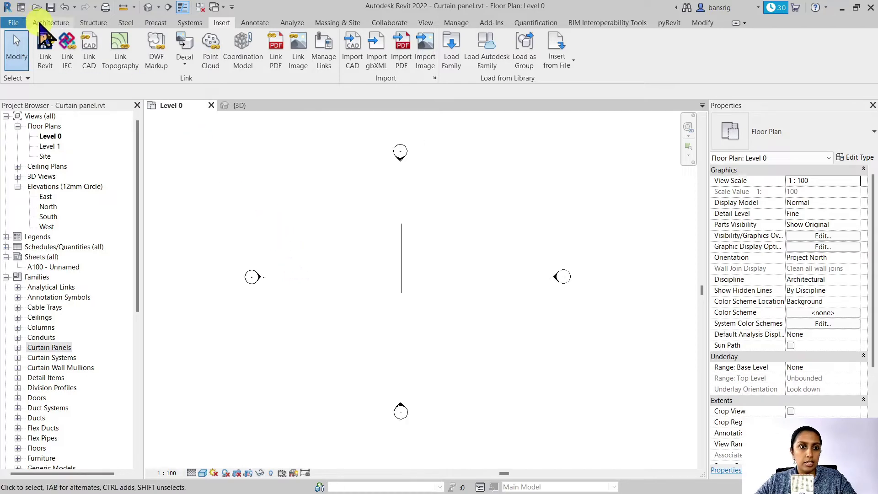
left_click(50, 23)
left_click(44, 46)
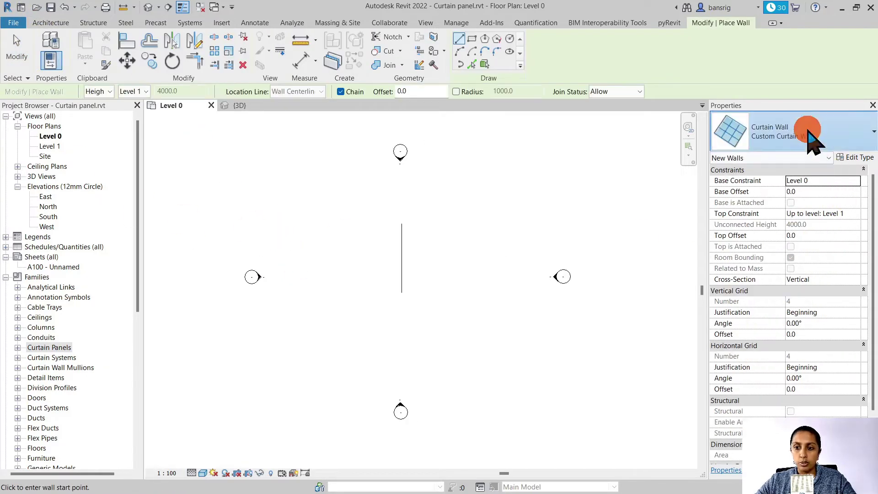
left_click(758, 128)
scroll(745, 274, "up", 5)
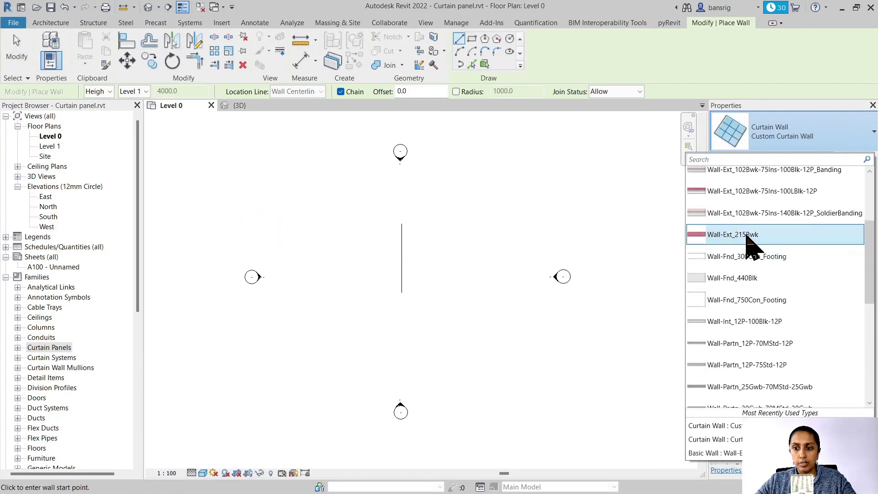
left_click(745, 234)
left_click(463, 298)
left_click(463, 363)
key("Escape")
key("Escape")
Step: Place a Doors_ExtDbl_Flush 1810x2110mm double door in the brick wall
scroll(496, 351, "up", 5)
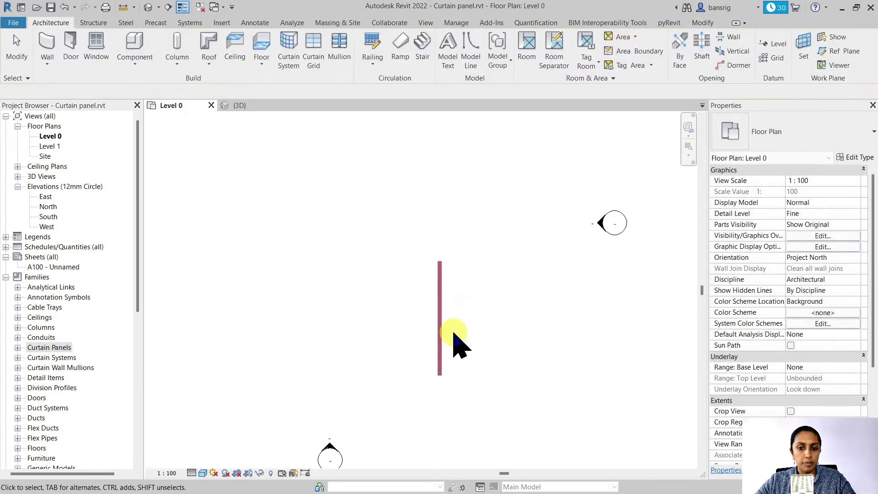
key("d")
key("r")
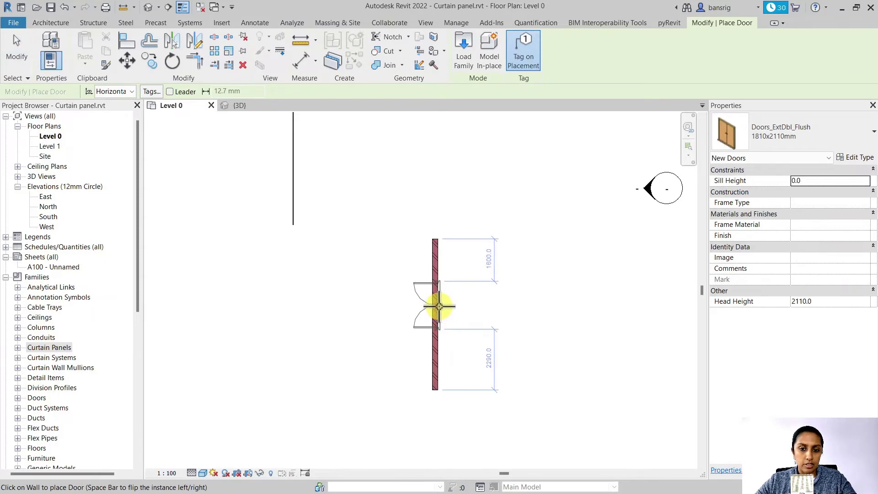
left_click(432, 305)
key("Escape")
key("Escape")
scroll(386, 284, "up", 2)
middle_click_drag(454, 339, 435, 245)
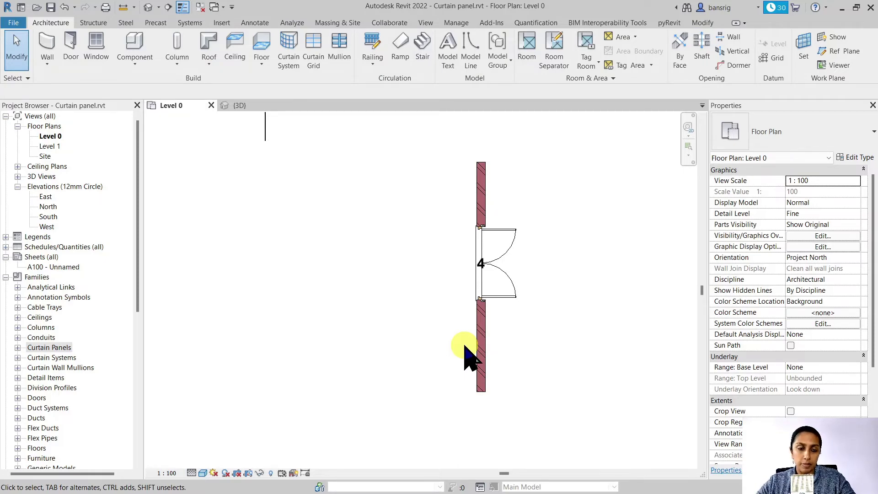
Step: Draw a Custom Curtain Wall from the brick wall's top endpoint to its bottom endpoint
left_click(47, 44)
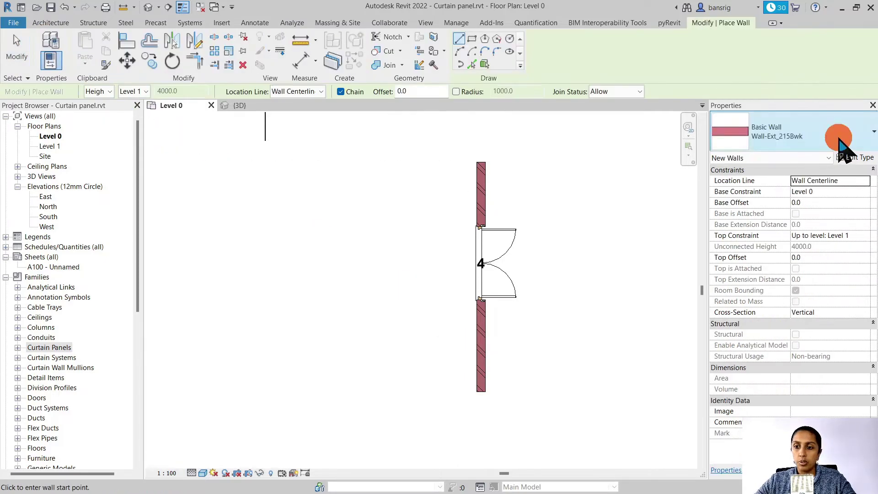
left_click(840, 141)
scroll(759, 361, "down", 10)
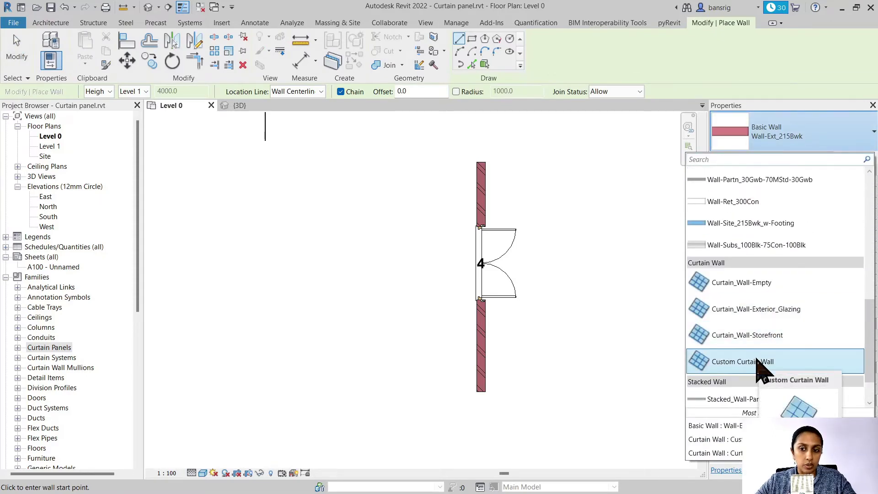
left_click(757, 363)
scroll(473, 201, "up", 3)
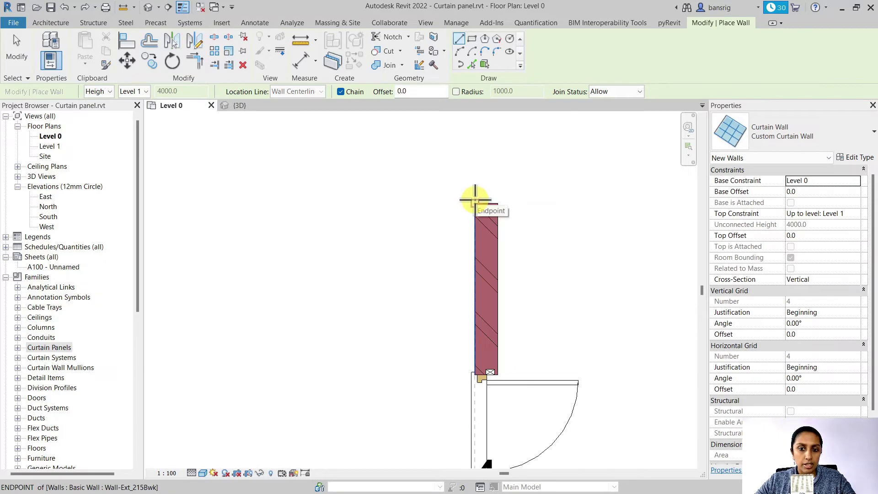
left_click(475, 200)
middle_click_drag(464, 359, 501, 278)
scroll(490, 357, "up", 5)
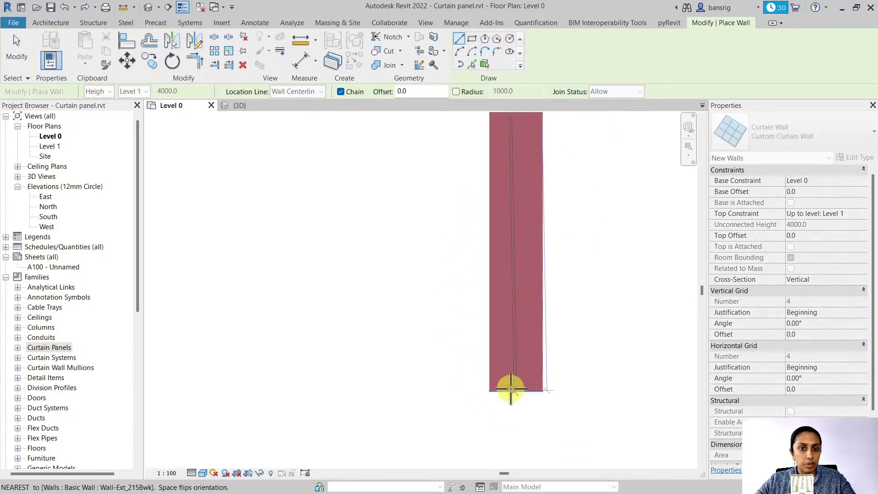
scroll(458, 392, "down", 5)
scroll(457, 378, "up", 5)
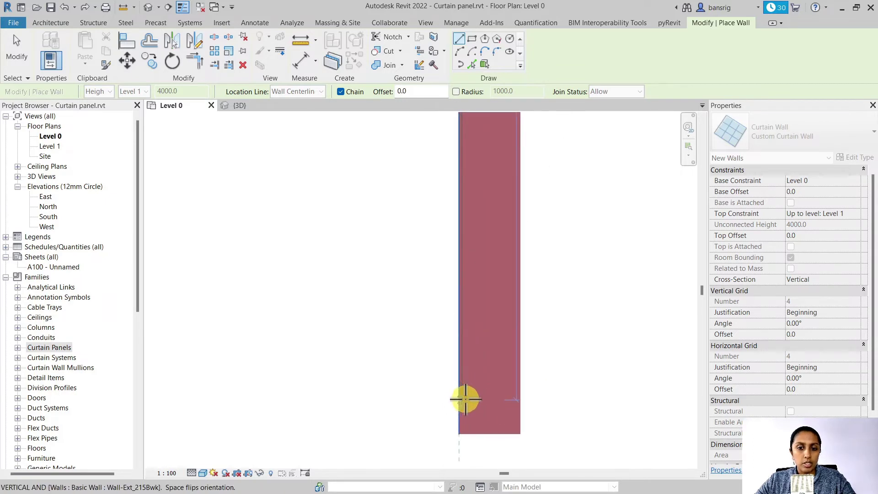
scroll(464, 401, "up", 4)
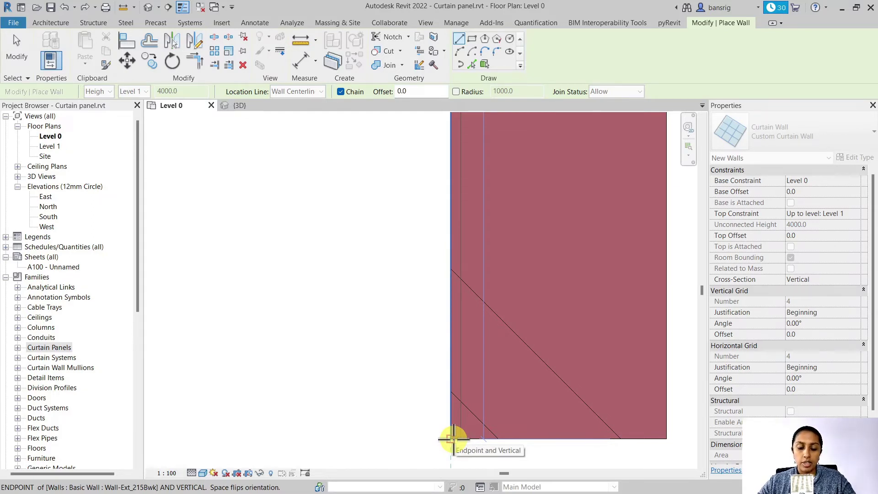
left_click(452, 438)
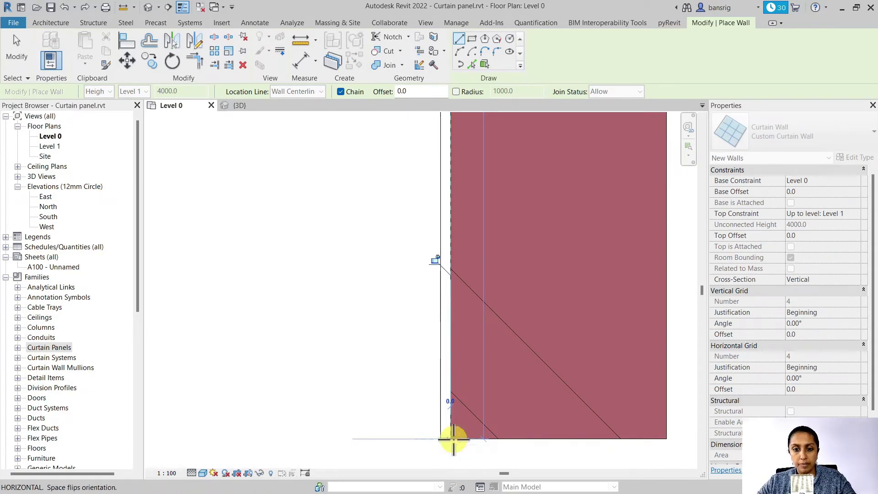
key("Escape")
key("Escape")
Step: In the 3D view, orbit to face the brick wall and select the Custom Curtain Wall
left_click(241, 106)
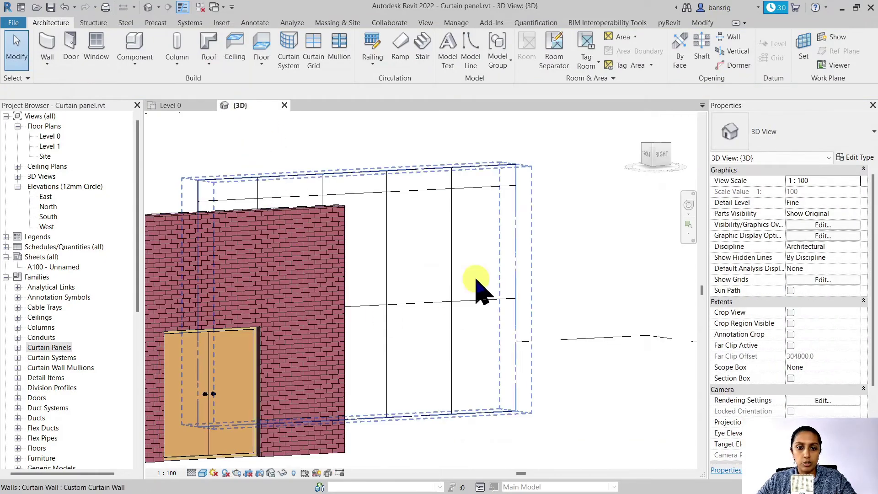
scroll(511, 249, "down", 3)
middle_click_drag(526, 235, 555, 357, "shift")
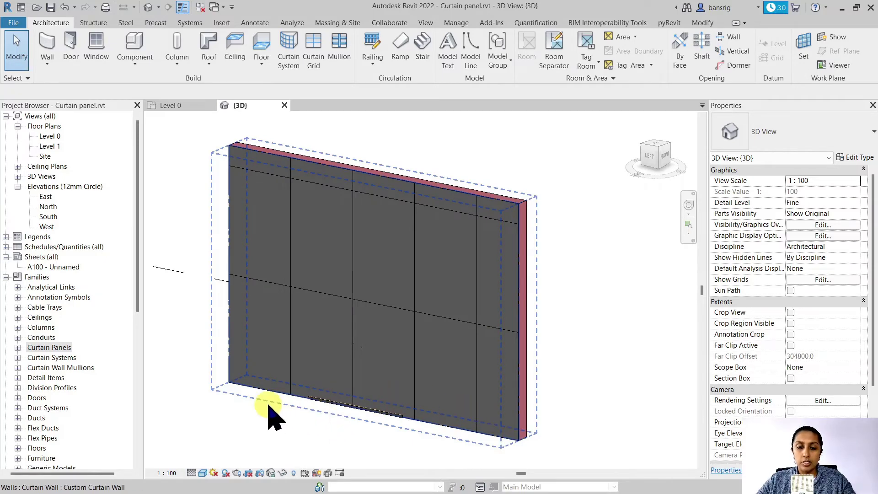
left_click(233, 381)
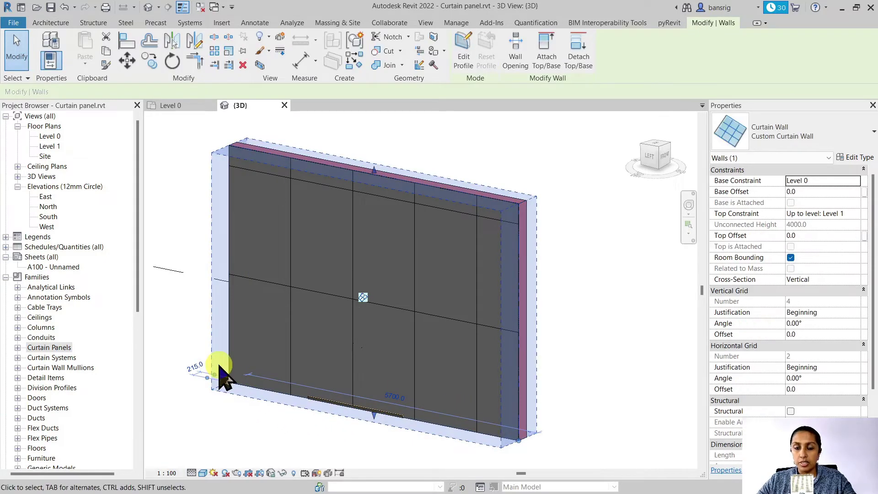
Step: Enter Edit Profile on the curtain wall, face the wall squarely, and switch to Wireframe
left_click(462, 57)
left_click(658, 166)
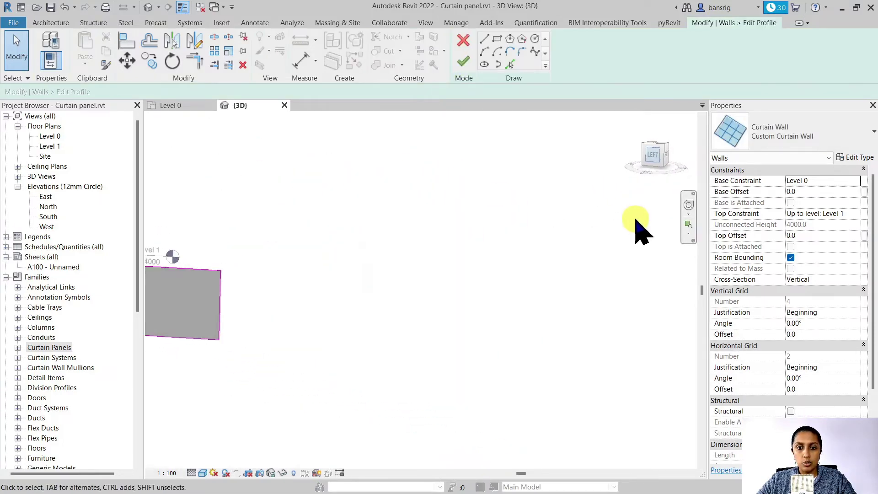
scroll(501, 311, "up", 5)
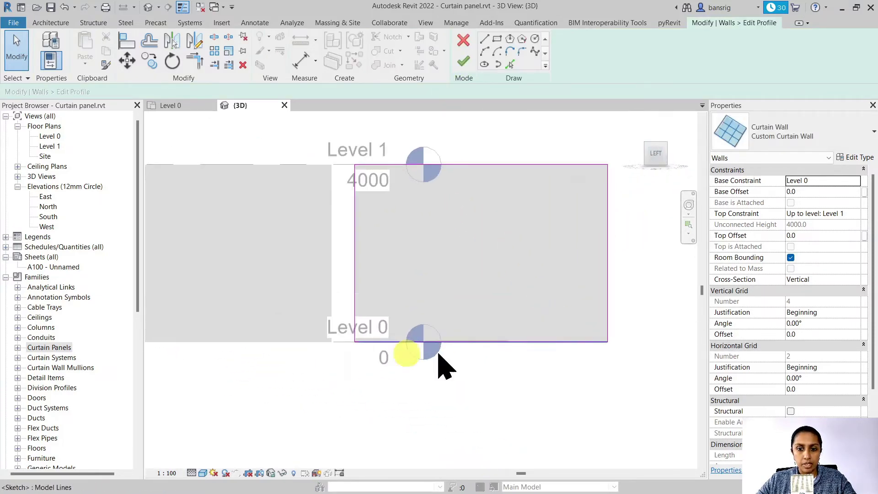
left_click(202, 473)
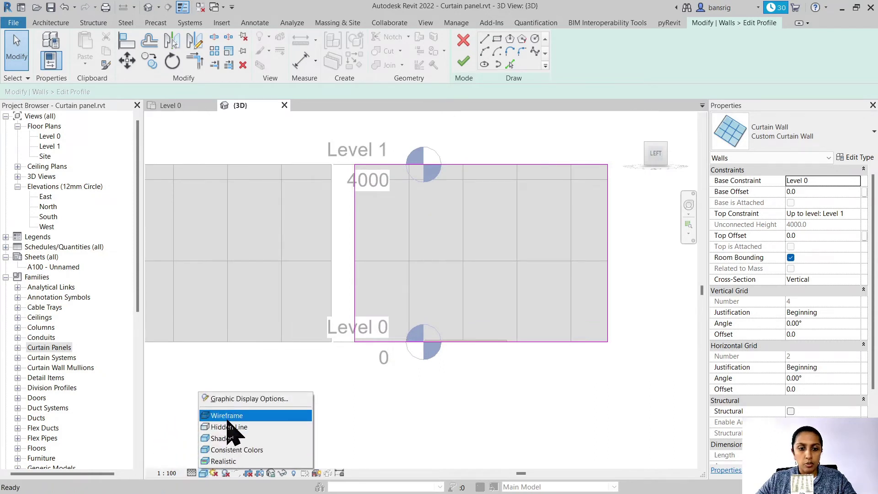
left_click(217, 414)
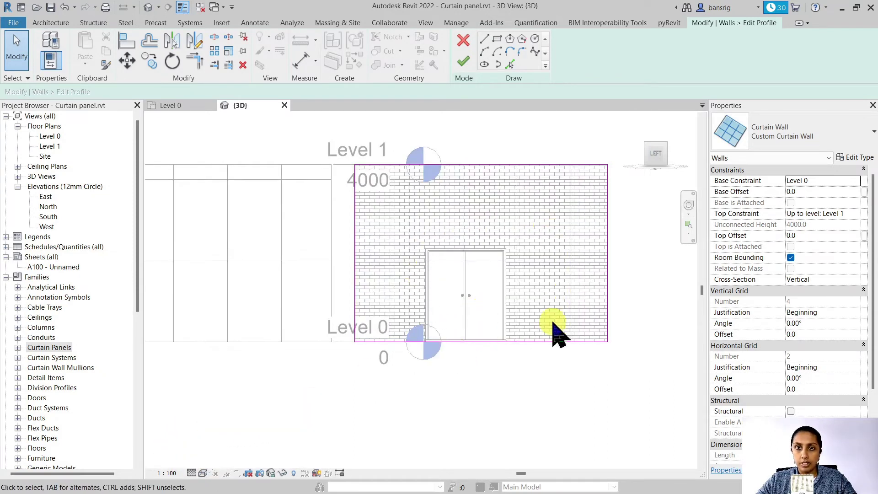
Step: Pick the double door's edges as sketch lines for the opening
left_click(510, 64)
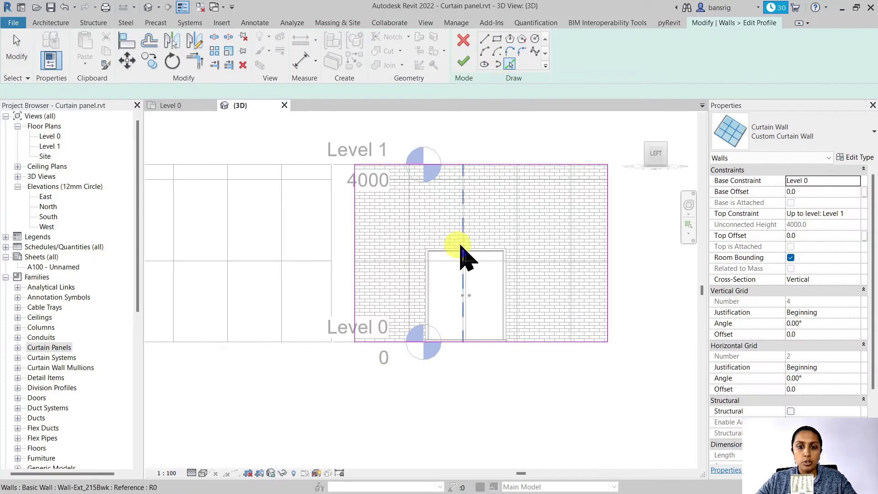
scroll(415, 288, "up", 4)
left_click(411, 288)
key("Escape")
scroll(402, 304, "down", 2)
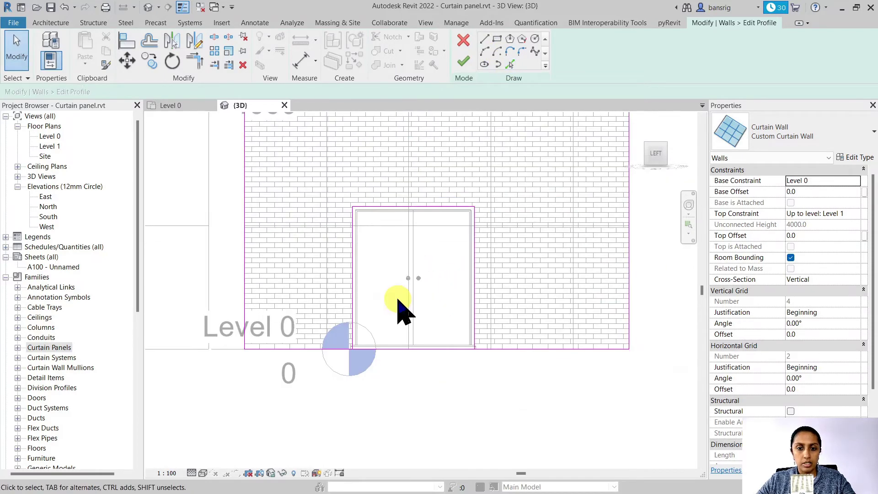
scroll(362, 297, "up", 1)
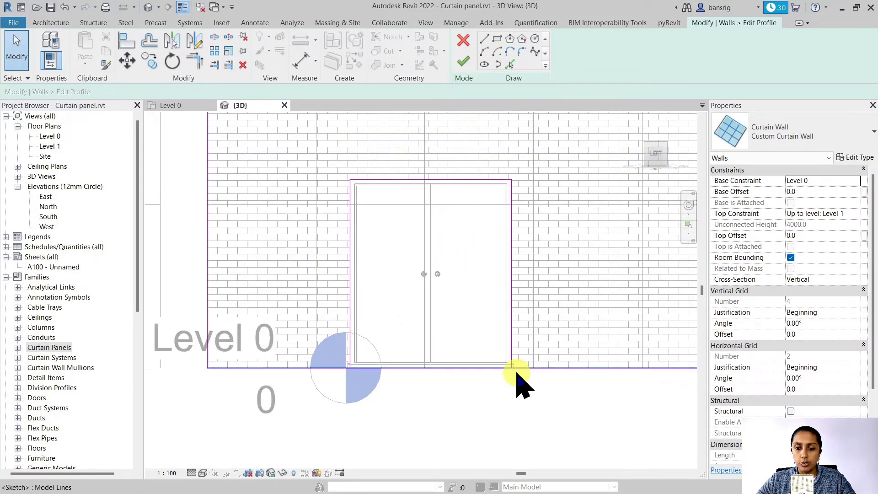
Step: Trim/Extend the sketch lines to corners so the outline wraps around the door
left_click(214, 36)
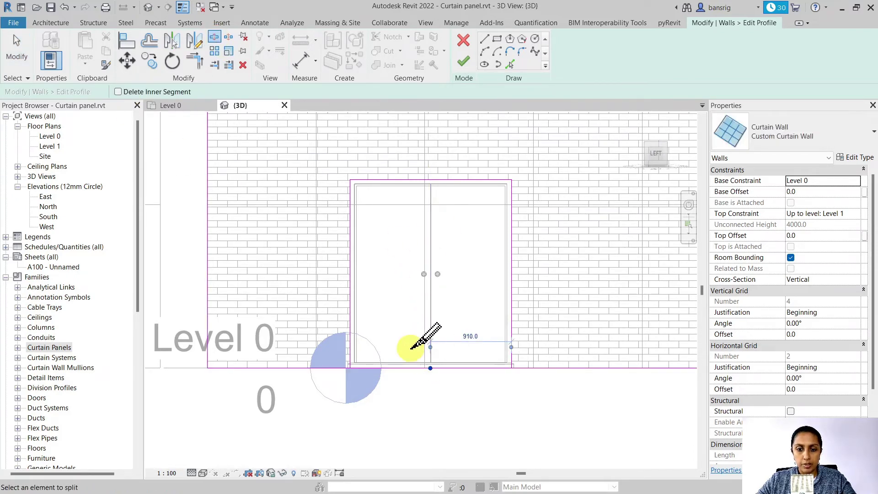
key("Escape")
left_click(194, 61)
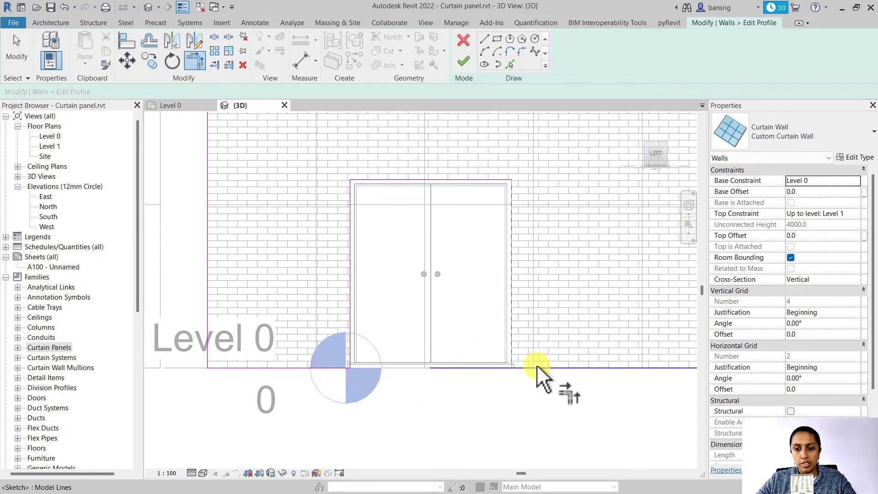
scroll(435, 396, "down", 3)
key("Escape")
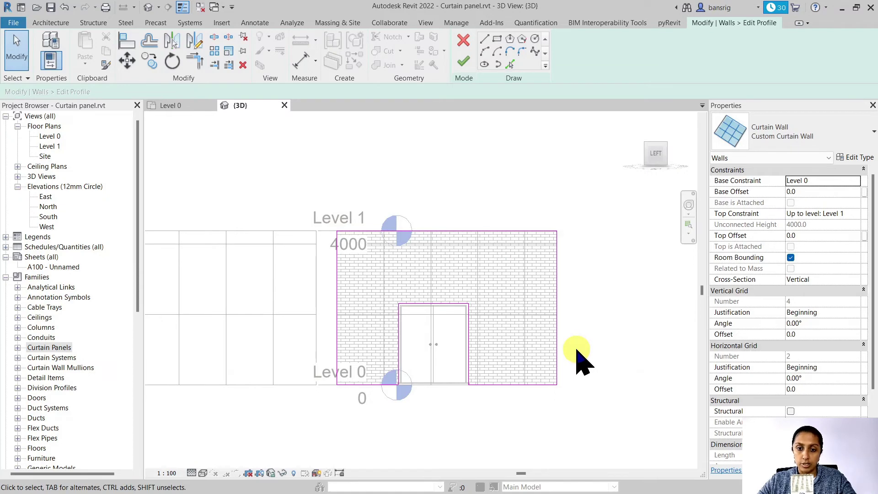
Step: Finish the profile edit, deselect the wall, and view the facade at an angle in Shaded style
left_click(463, 61)
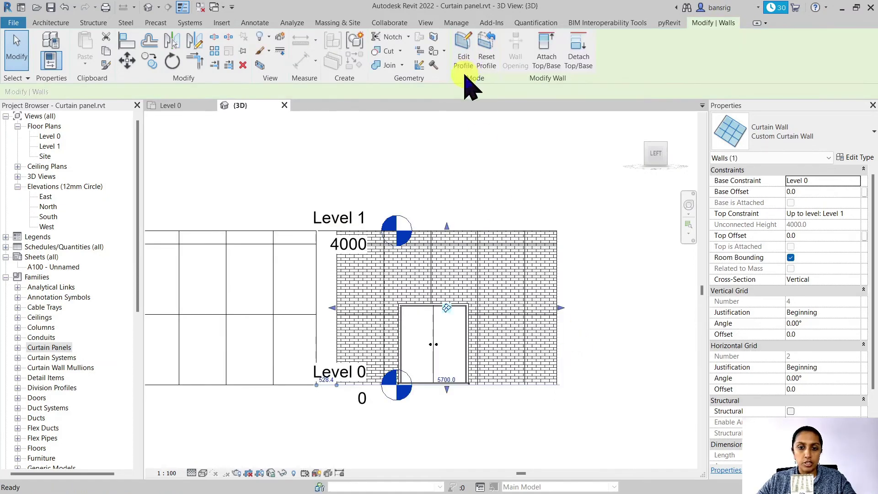
left_click(147, 7)
mouse_move(401, 229)
middle_mouse_down("shift")
mouse_move(564, 245)
mouse_move(506, 297)
mouse_move(516, 300)
middle_mouse_up("shift")
left_click(203, 473)
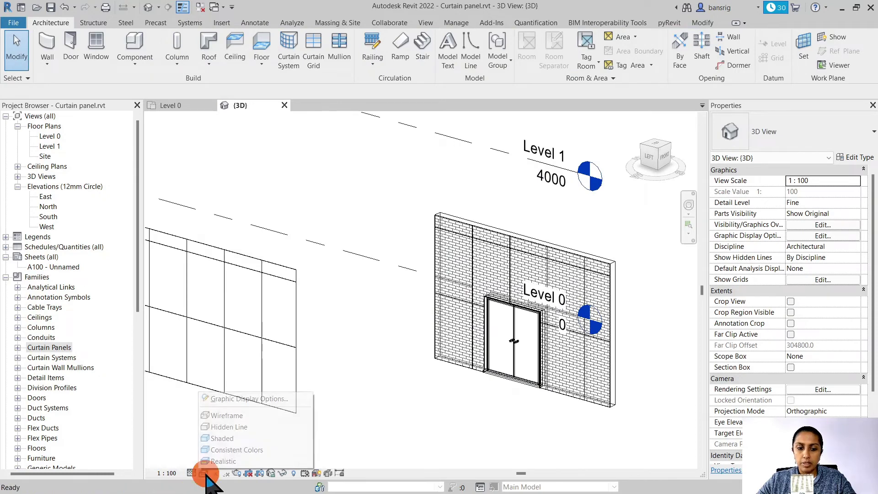
left_click(236, 438)
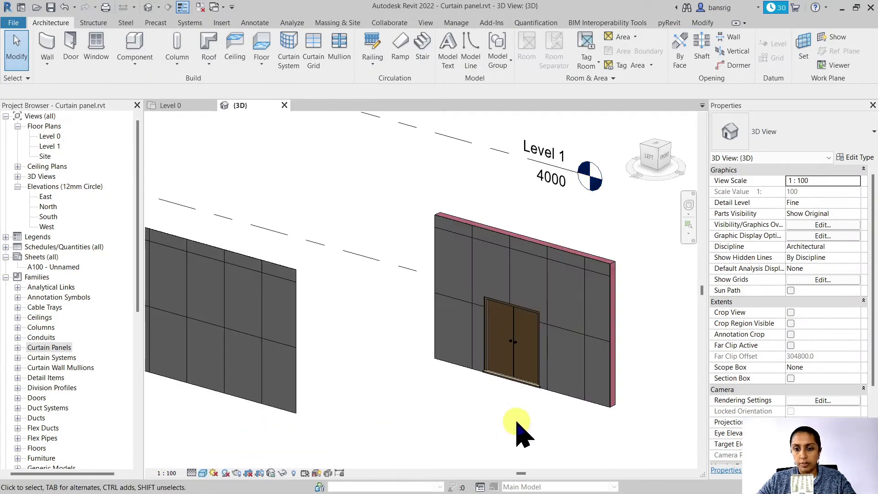
scroll(568, 415, "up", 3)
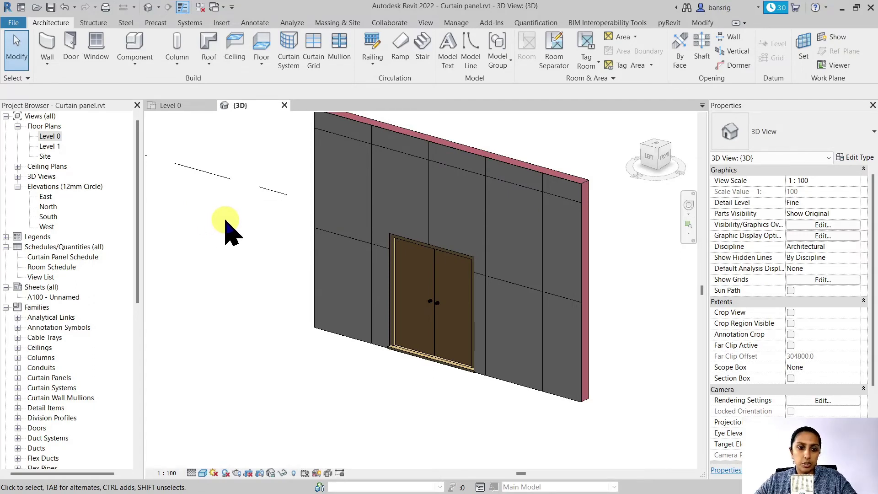
Step: Open the Curtain Panel Schedule from Schedules/Quantities in the Project Browser
double_click(77, 257)
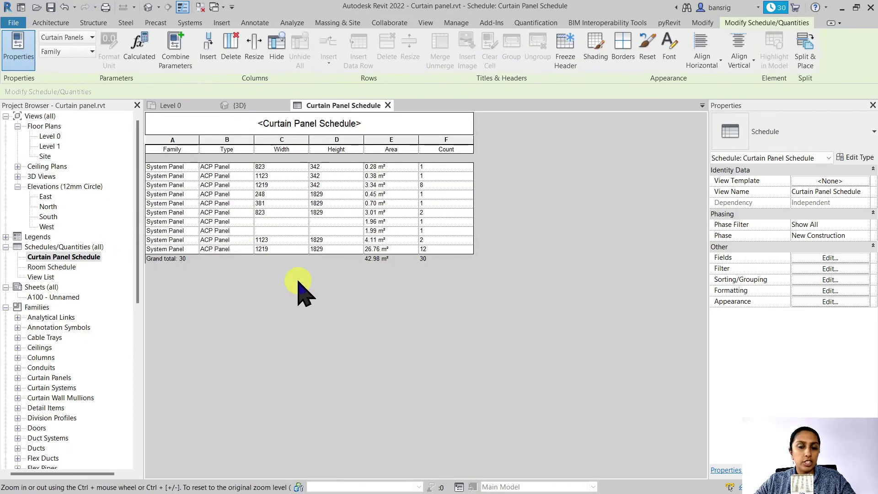